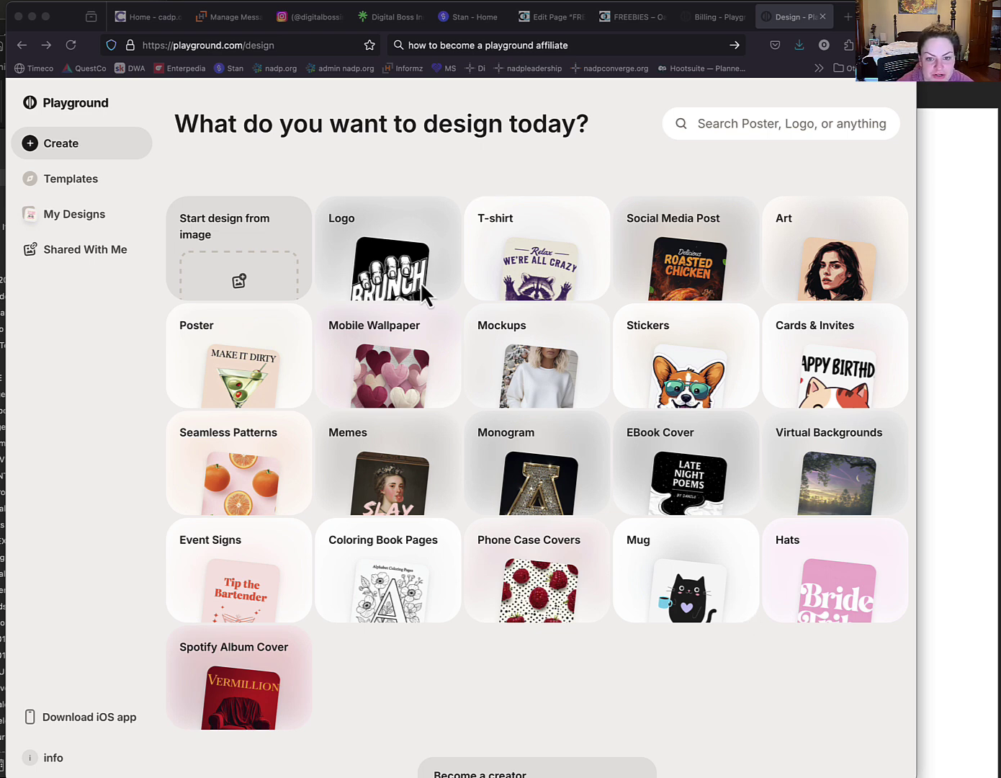
# Open the Logo template category and widen the browser window to show more of the page.
pyautogui.click(394, 265)
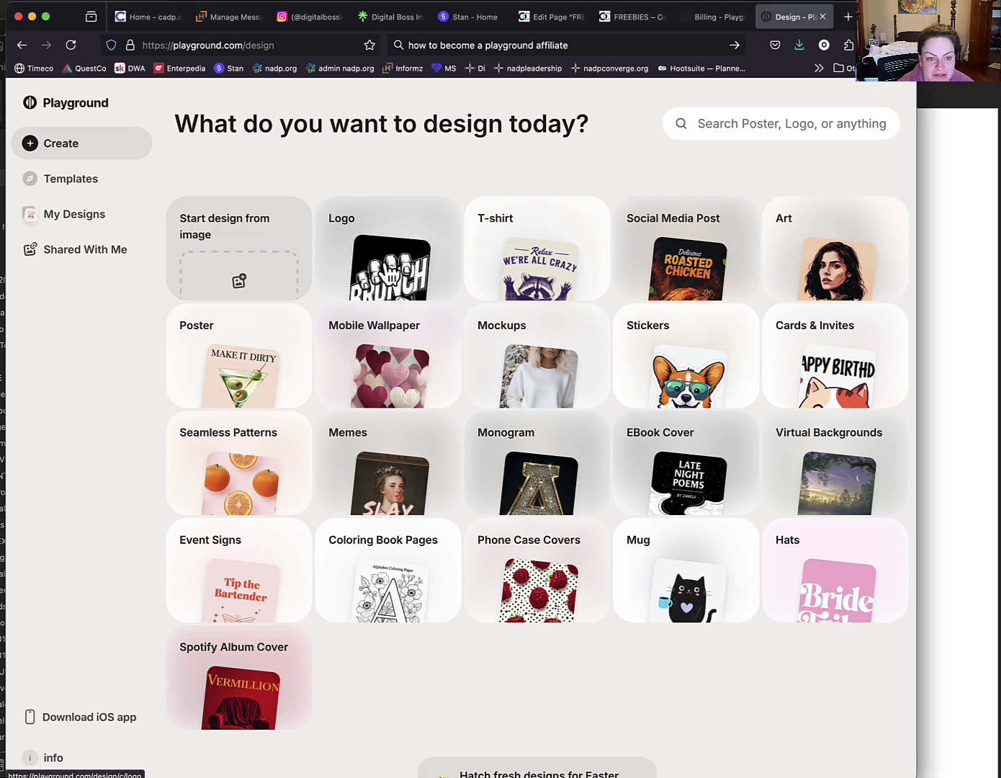
pyautogui.click(392, 265)
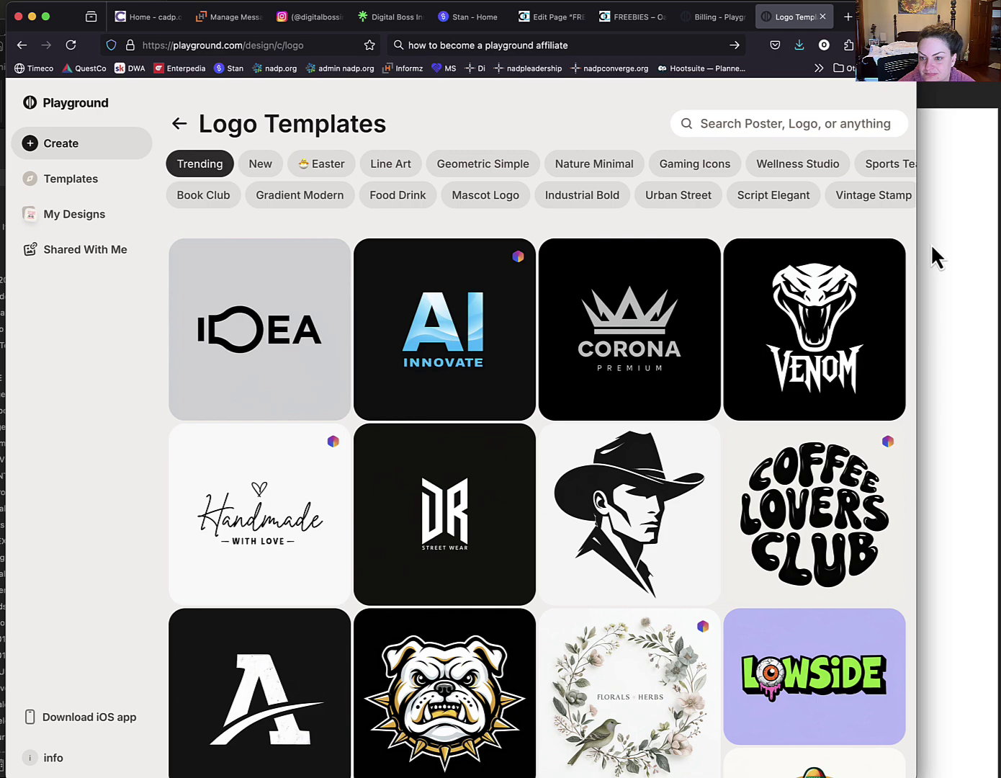
pyautogui.moveTo(915, 246); pyautogui.dragTo(998, 236)
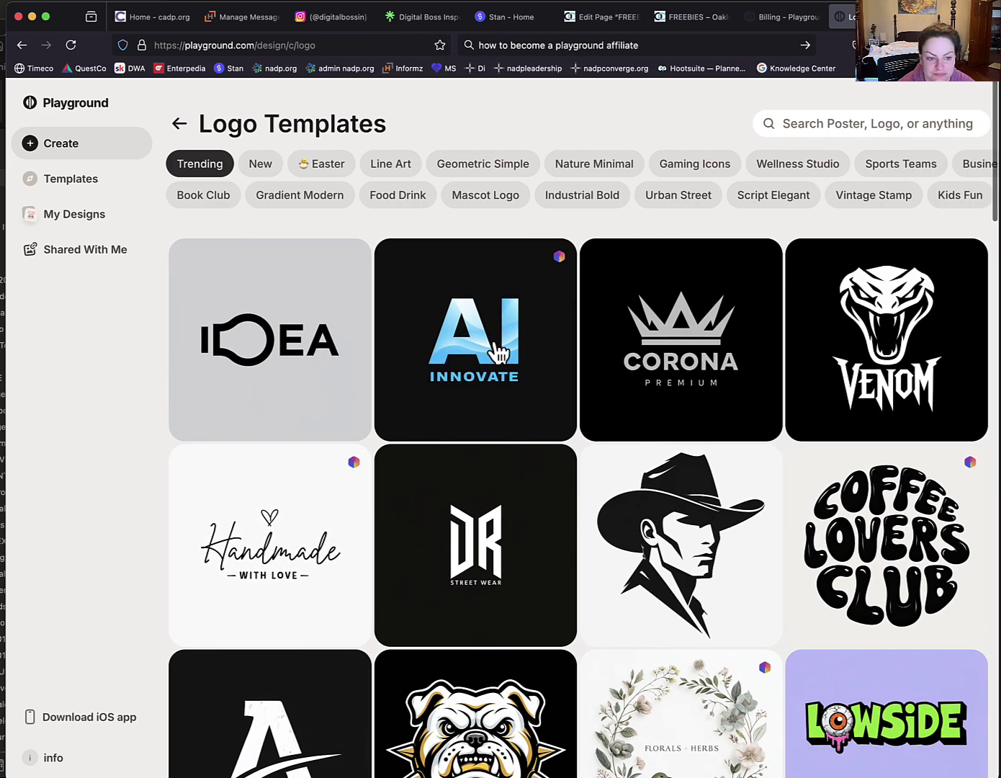
# Browse the trending logo templates and open the pink "that SOCIAL CREATOR" design for editing.
pyautogui.scroll(-3, 710, 503)
pyautogui.scroll(2, 653, 450)
pyautogui.scroll(2, 654, 450)
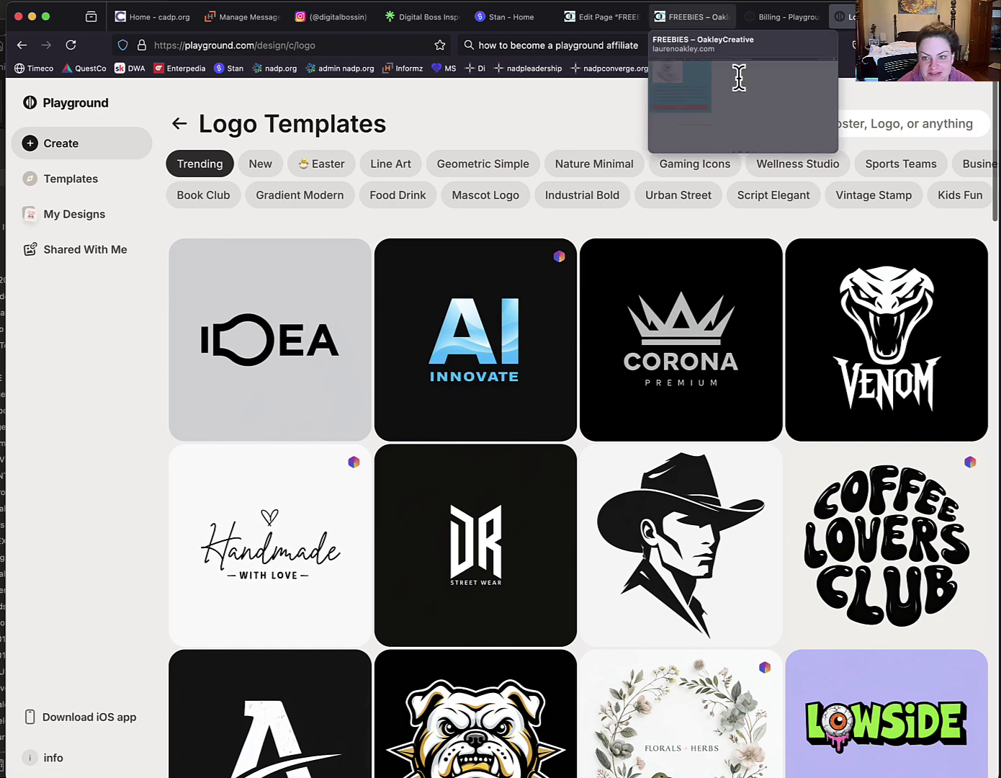
pyautogui.click(887, 122)
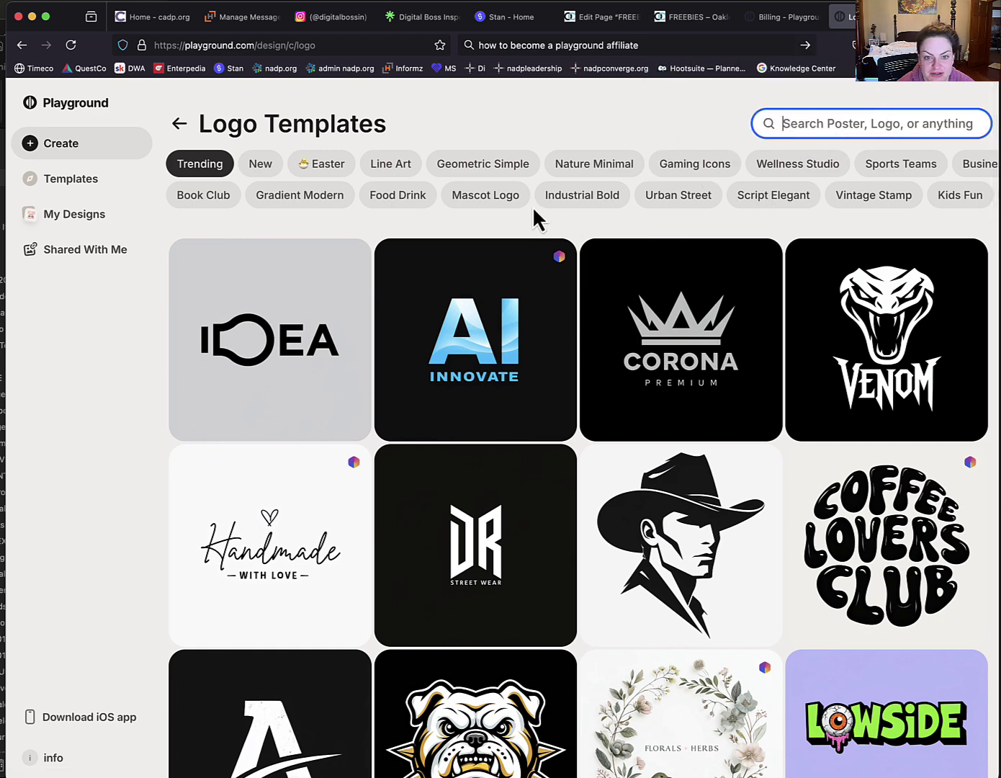
pyautogui.click(268, 167)
pyautogui.click(210, 168)
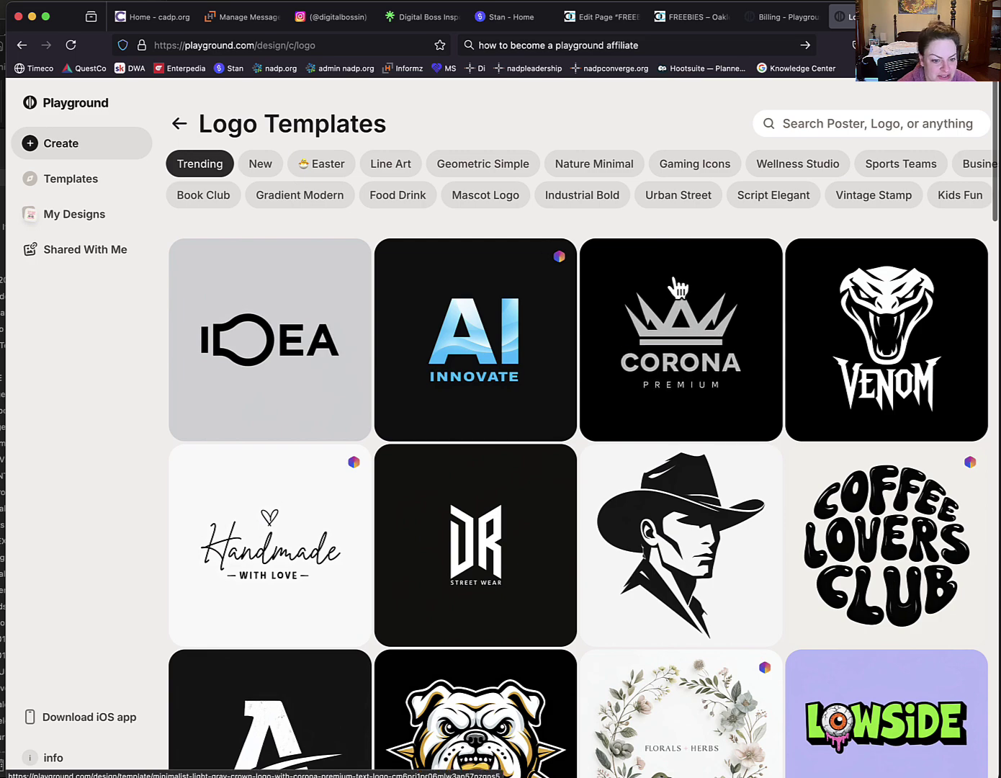
pyautogui.scroll(-5, 659, 283)
pyautogui.scroll(-2, 873, 276)
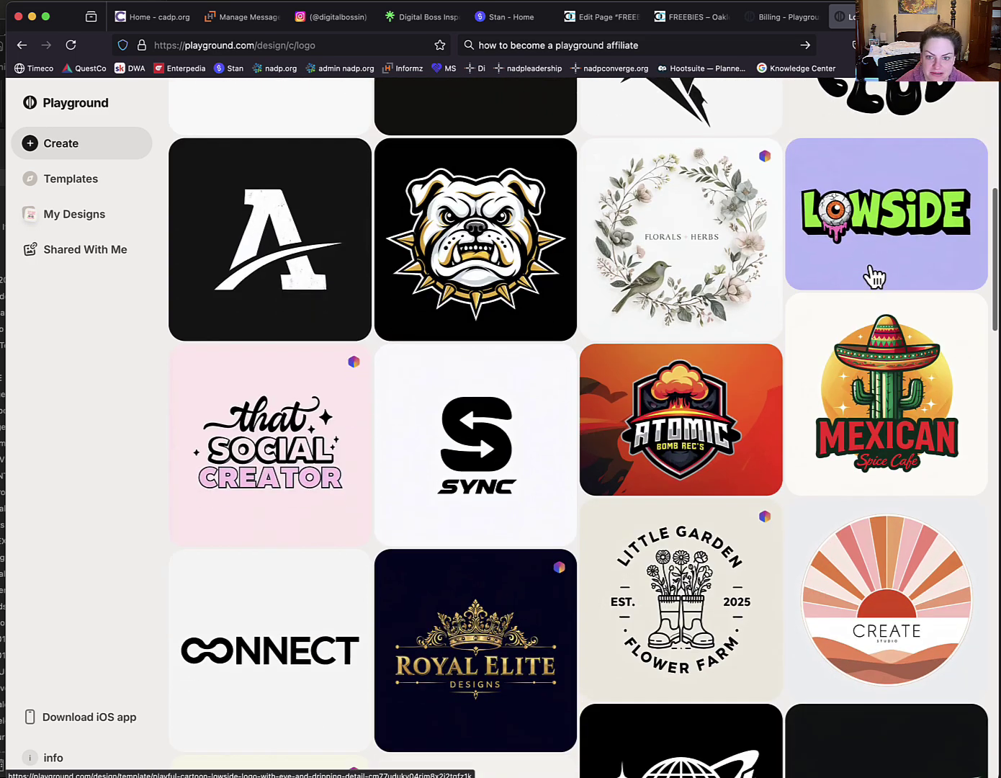
pyautogui.scroll(-1, 633, 446)
pyautogui.scroll(-1, 649, 434)
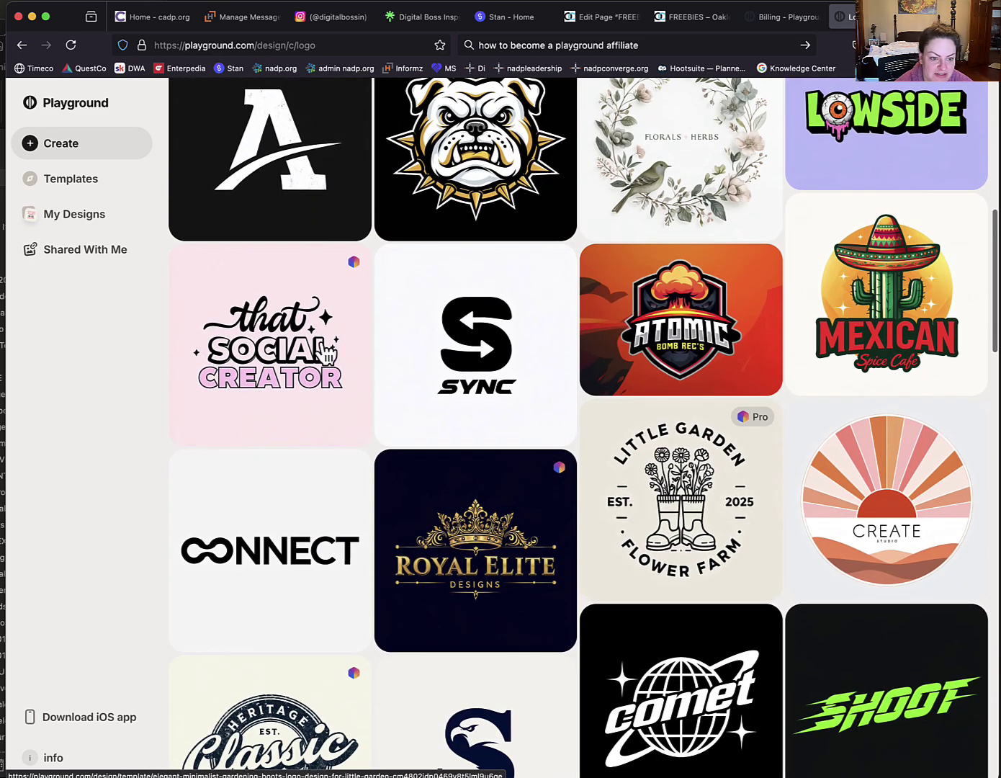
pyautogui.click(274, 346)
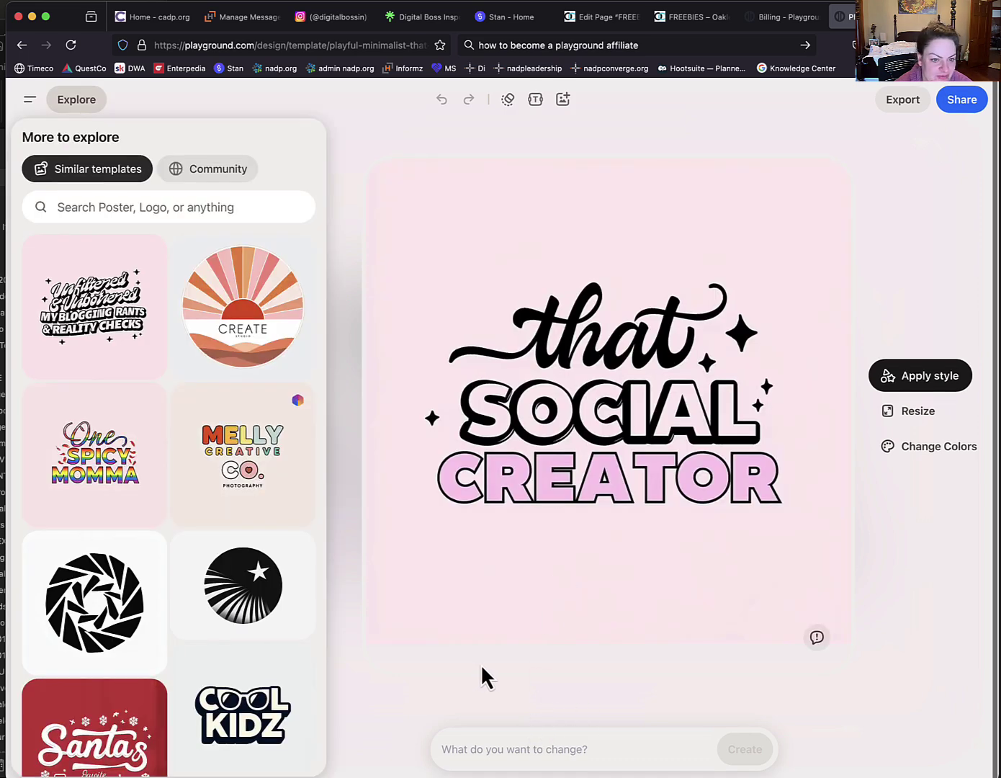
# Generate new versions with the prompt "I want the words to say Digital Boss Inspiration but keep the style.".
pyautogui.click(534, 753)
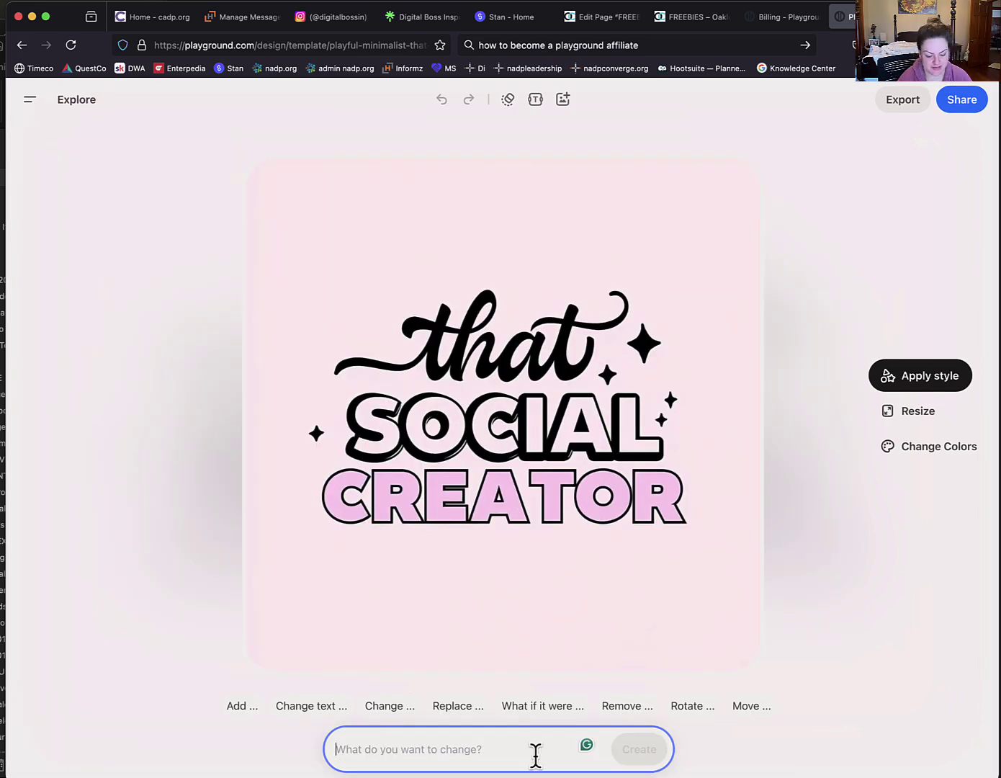
pyautogui.write('I')
pyautogui.press('BackSpace')
pyautogui.write('I want the ')
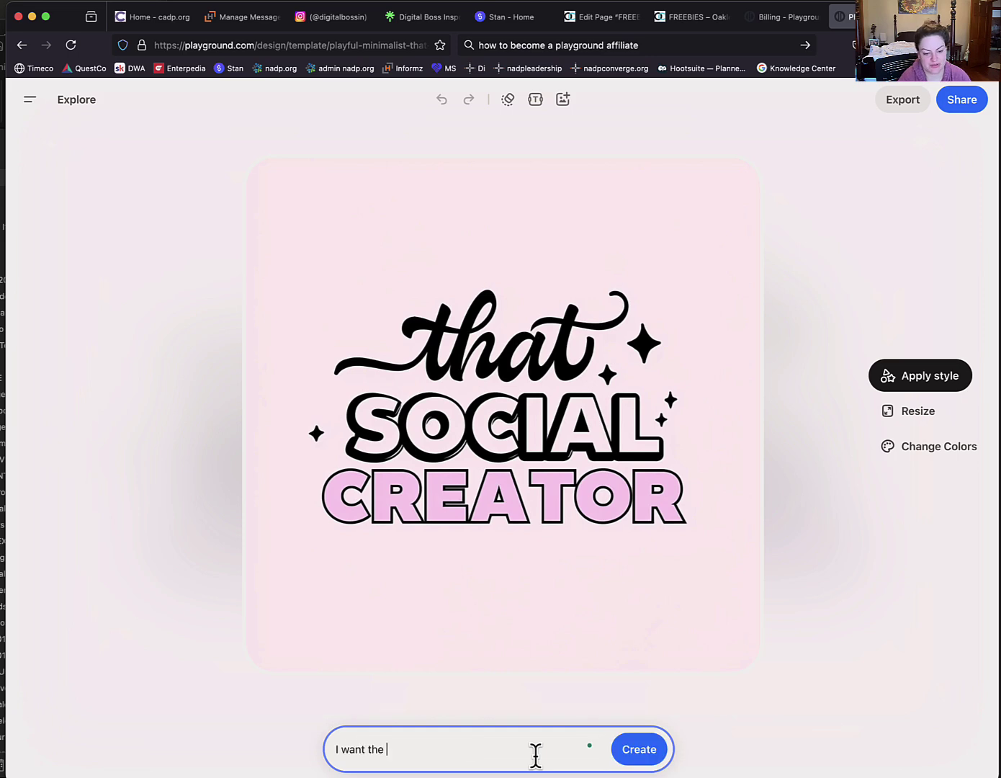
pyautogui.write('words to say Digit')
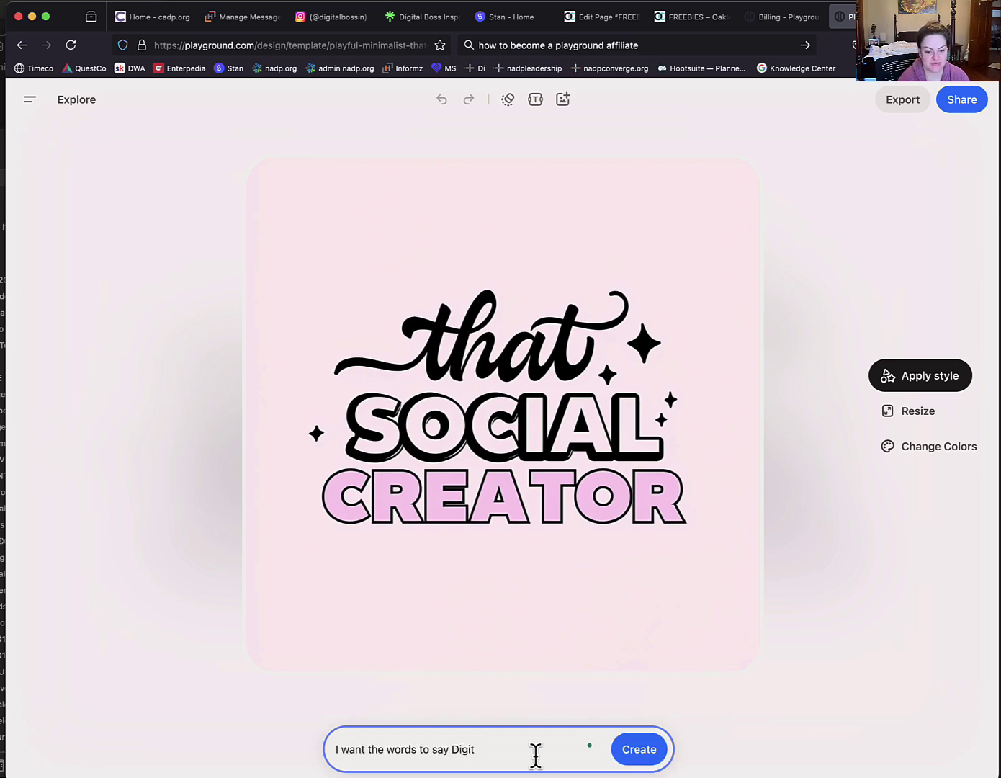
pyautogui.write('al Boss Inspiration but keep the style.')
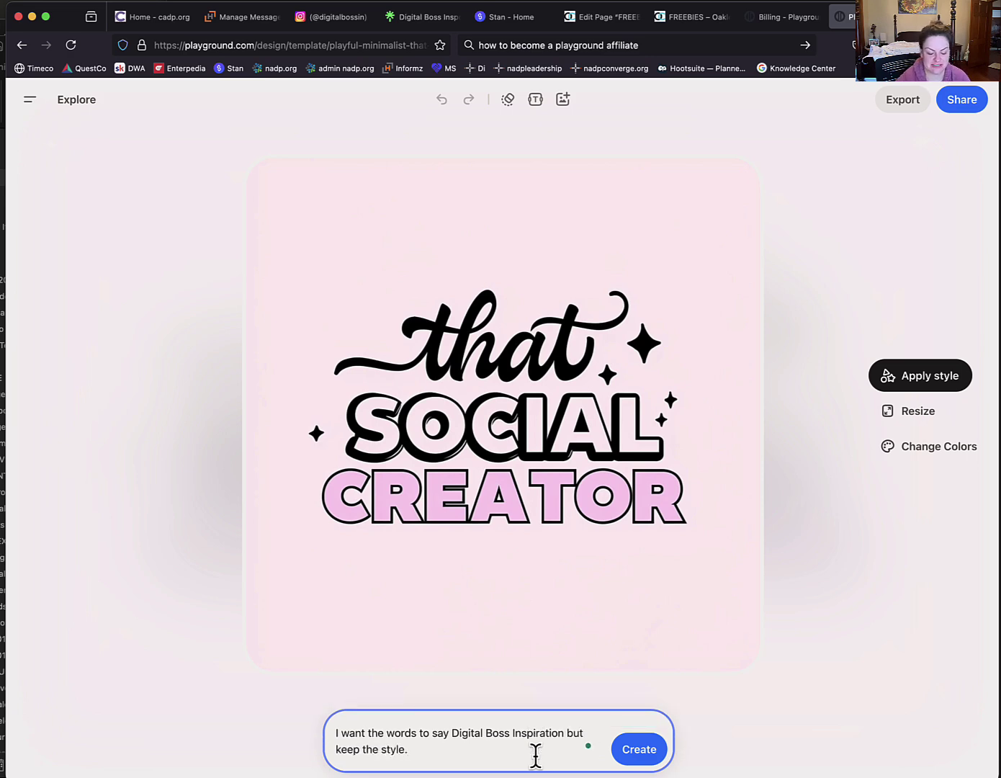
pyautogui.click(645, 750)
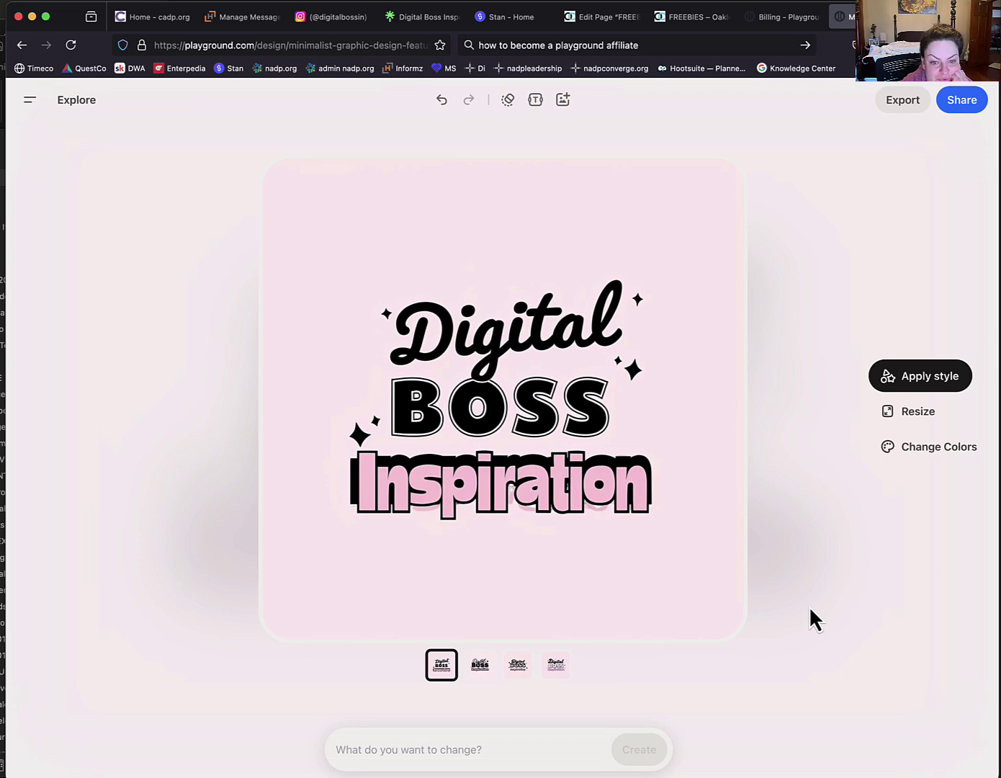
# Compare the generated logo variations, select the fourth one with outlined BOSS lettering, and open its color palette choices.
pyautogui.click(477, 673)
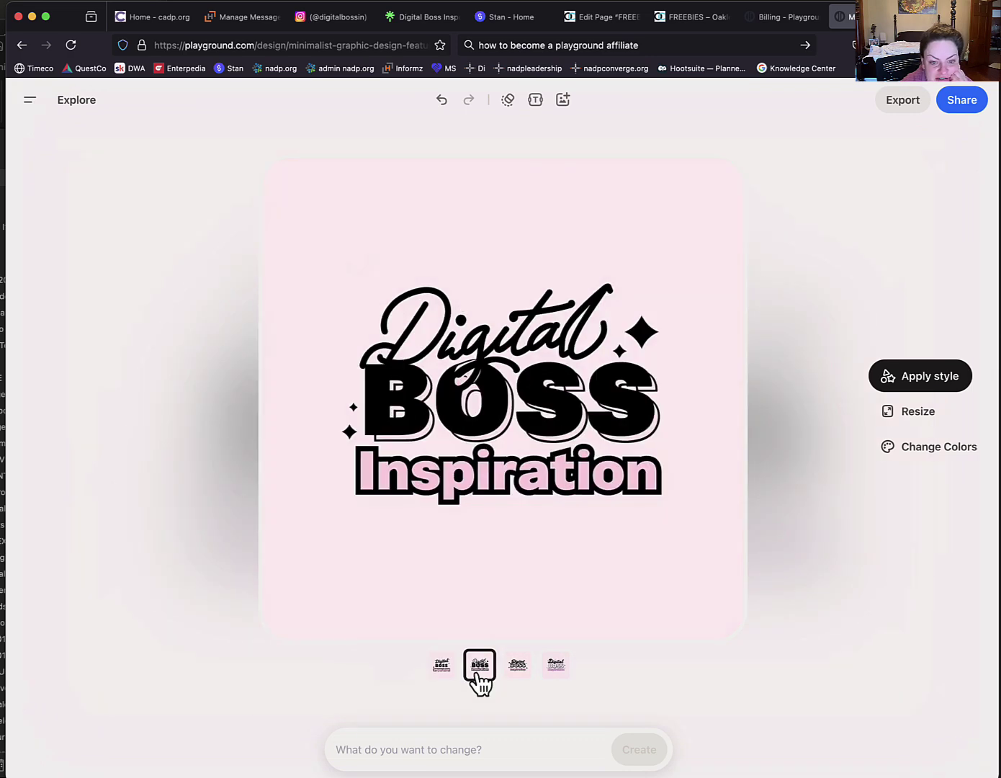
pyautogui.click(523, 672)
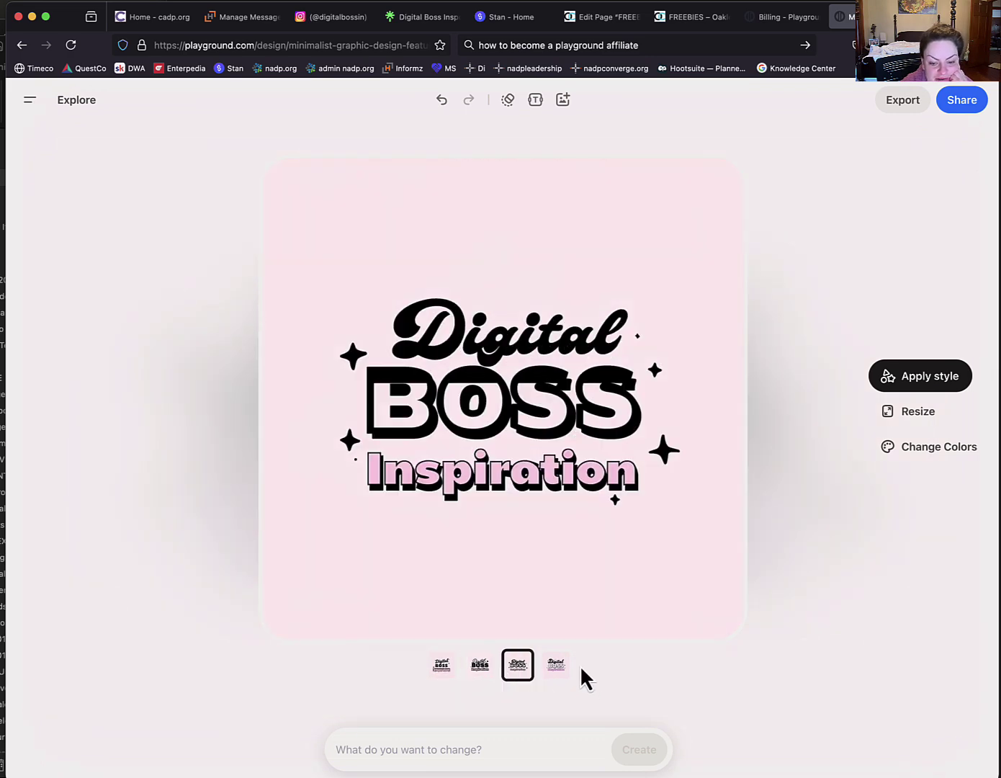
pyautogui.click(557, 665)
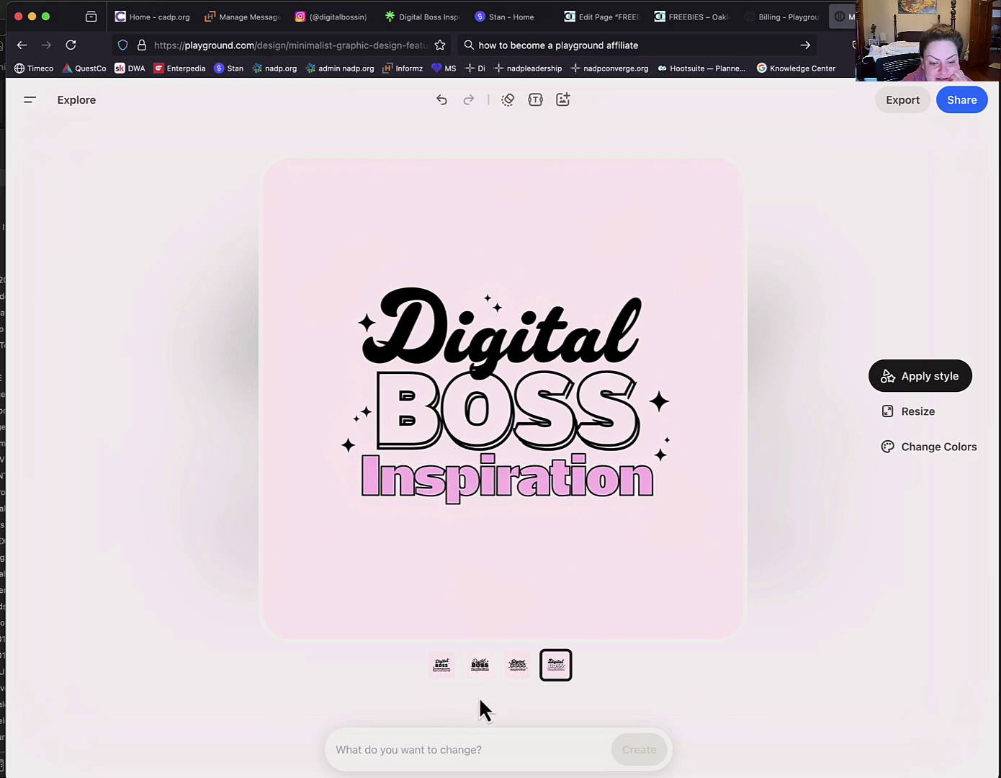
pyautogui.click(517, 666)
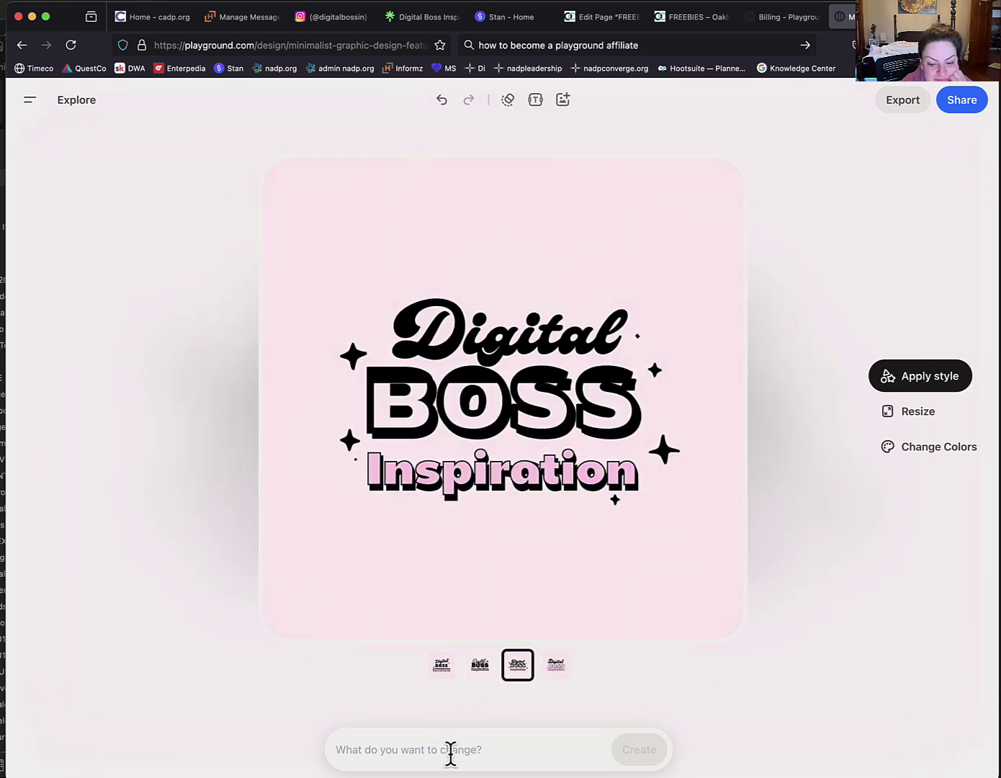
pyautogui.click(450, 752)
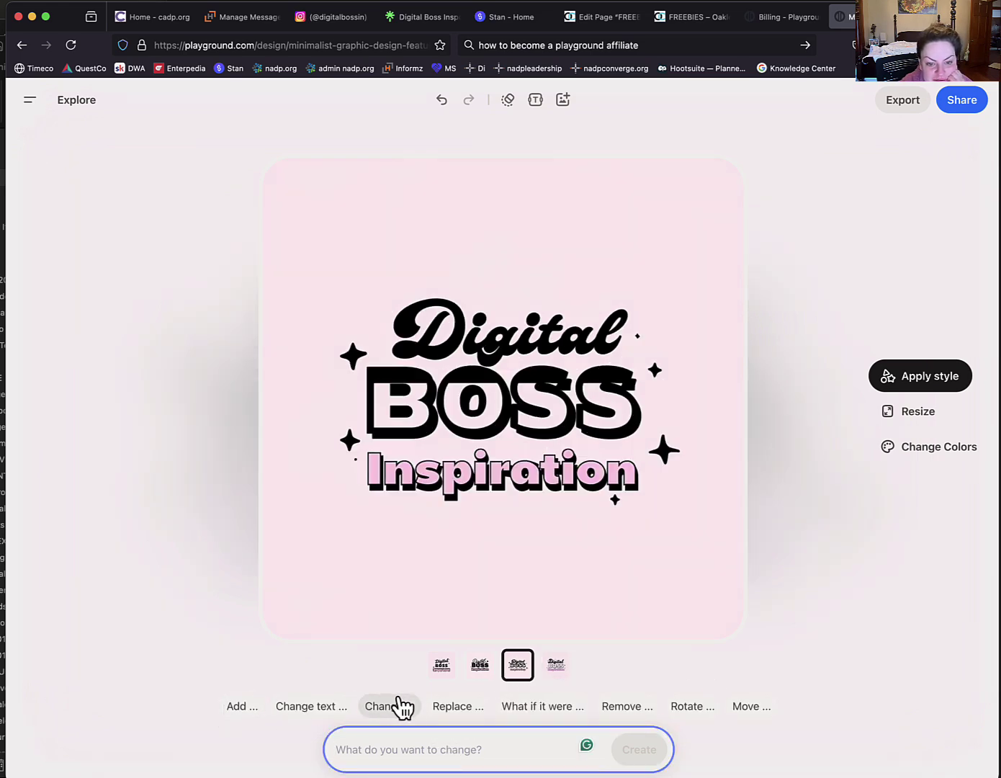
pyautogui.click(460, 707)
pyautogui.click(555, 665)
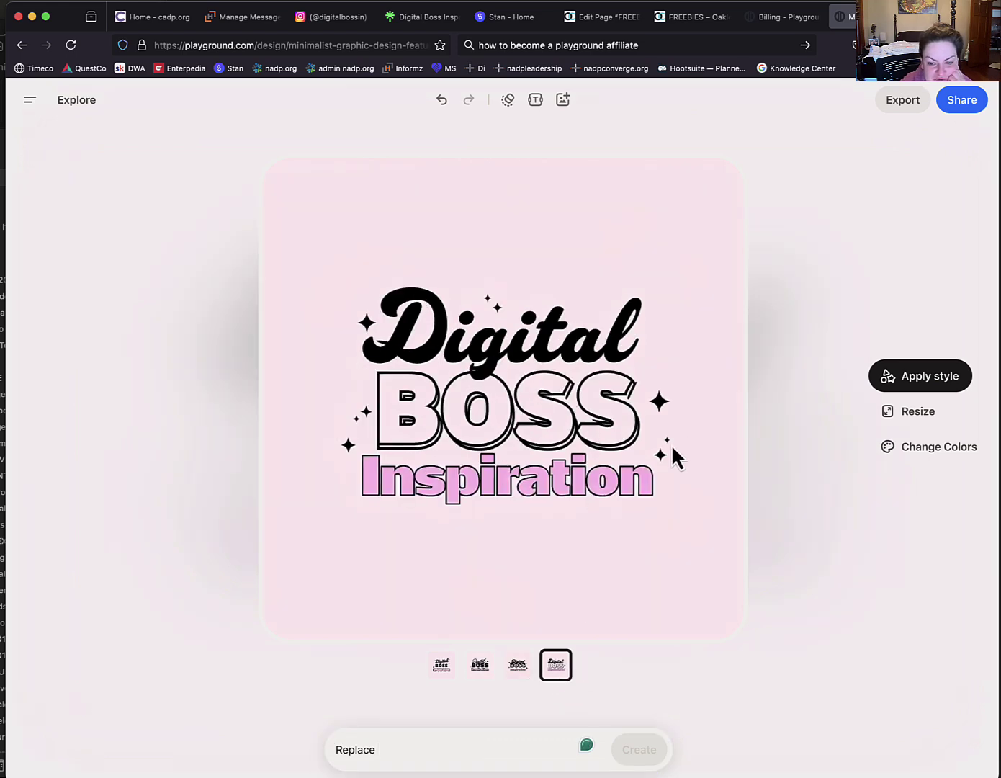
pyautogui.click(933, 454)
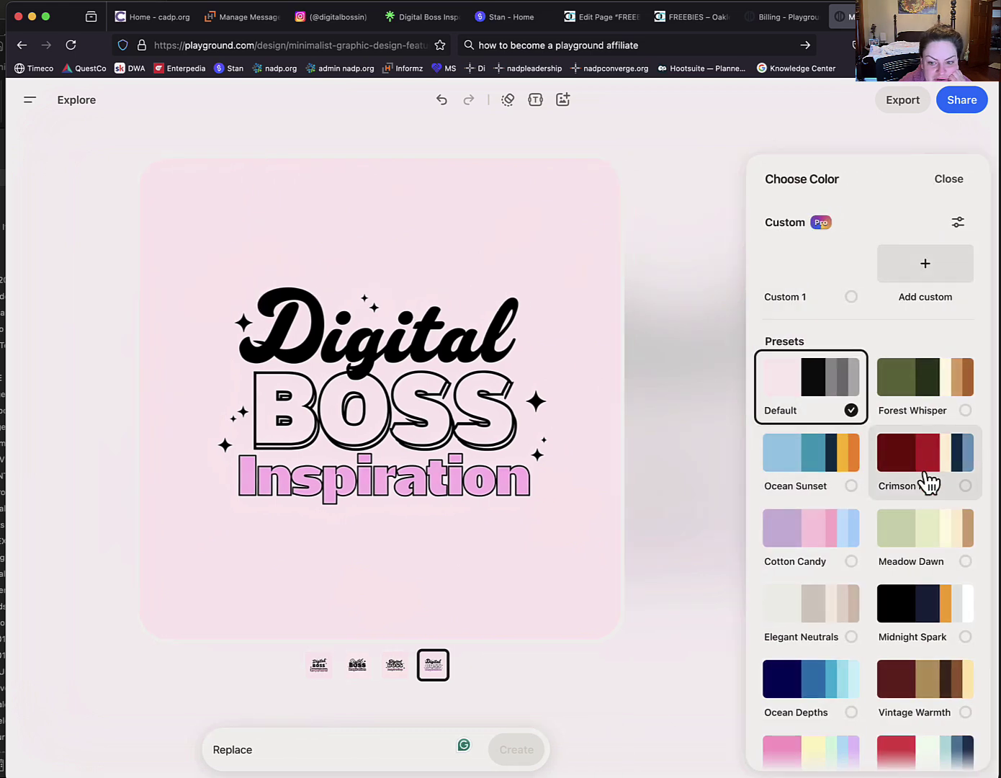
pyautogui.click(933, 267)
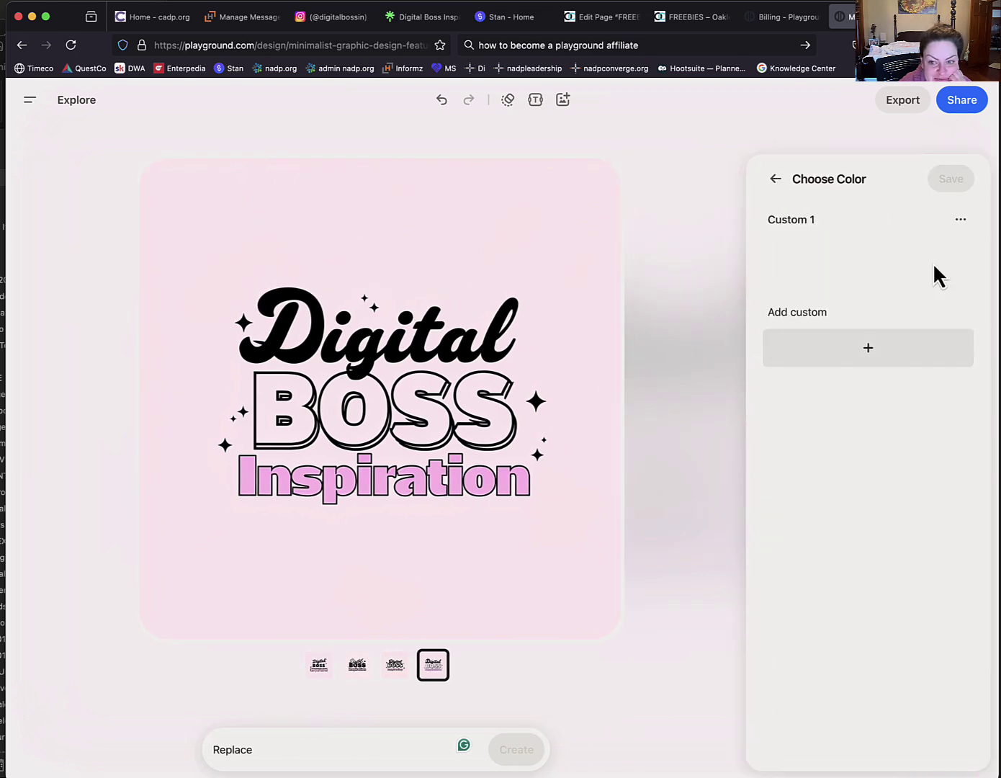
pyautogui.click(774, 178)
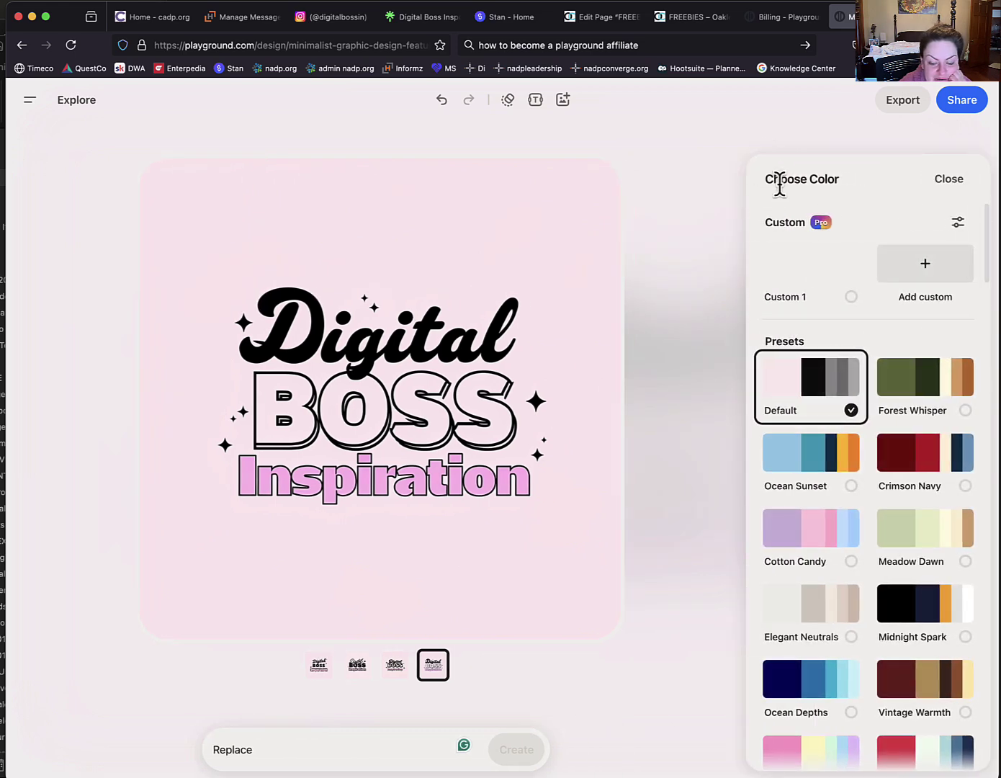
pyautogui.click(922, 303)
pyautogui.click(865, 359)
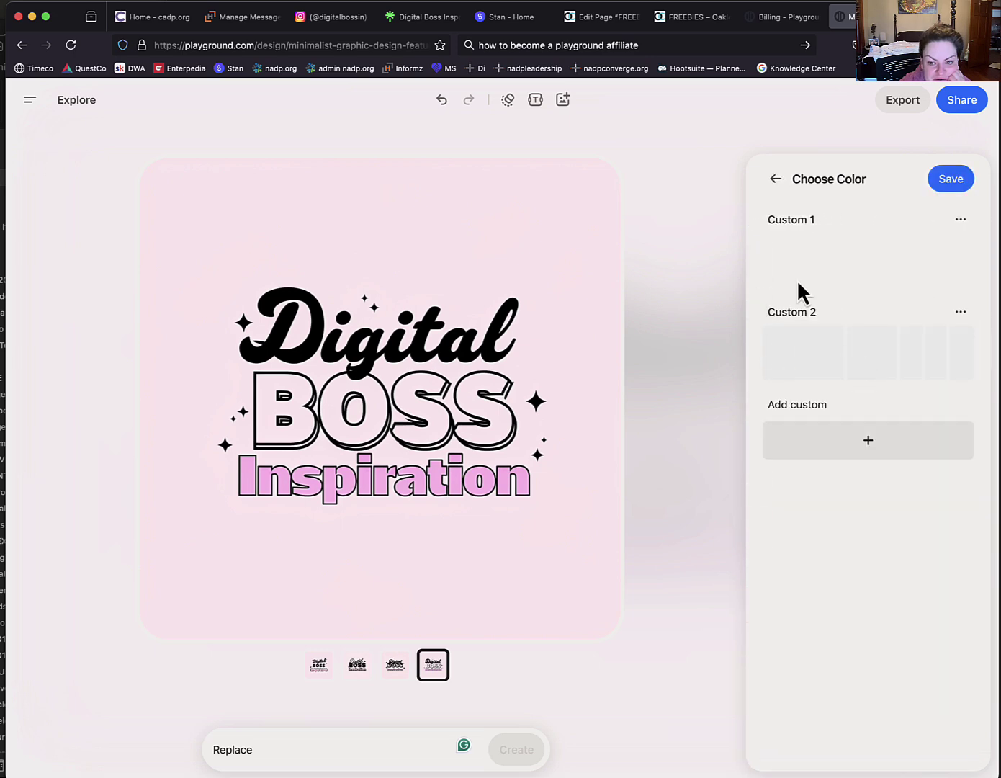
pyautogui.click(771, 180)
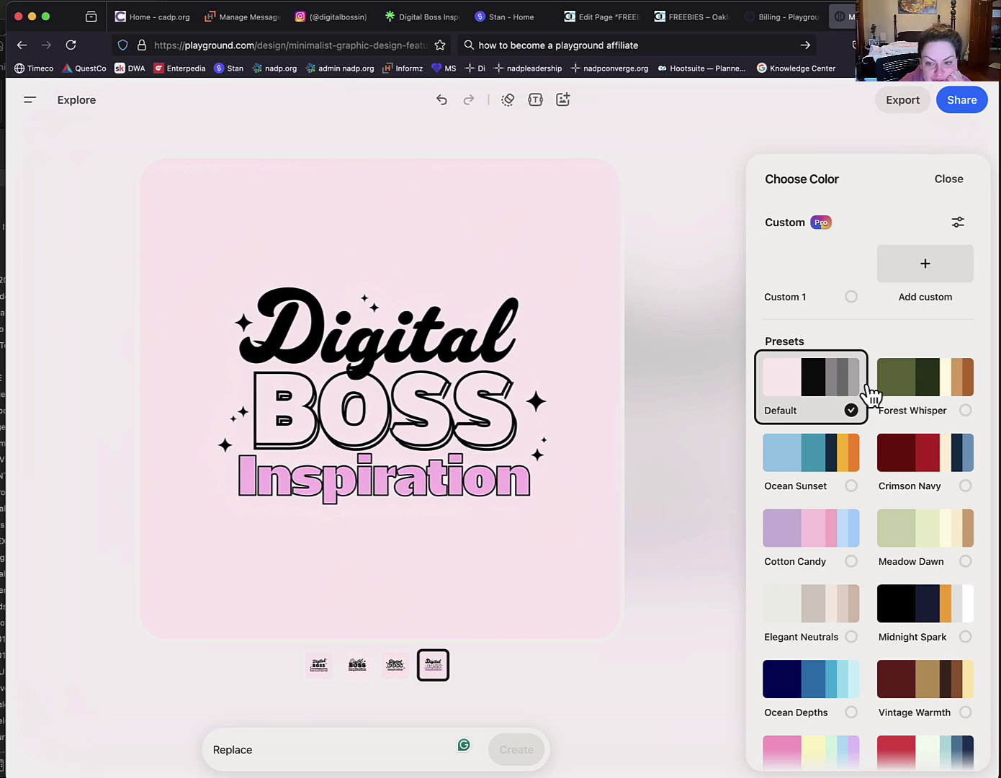
# Recolor the selected logo with the Vintage Warmth preset palette.
pyautogui.scroll(-2, 893, 407)
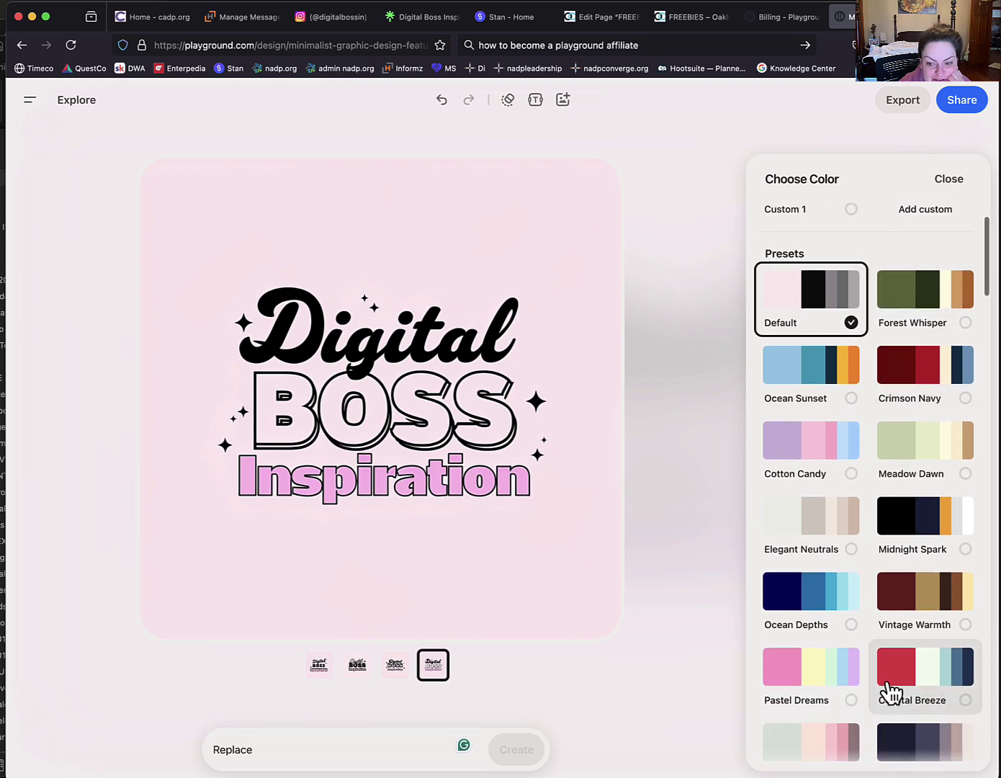
pyautogui.click(930, 597)
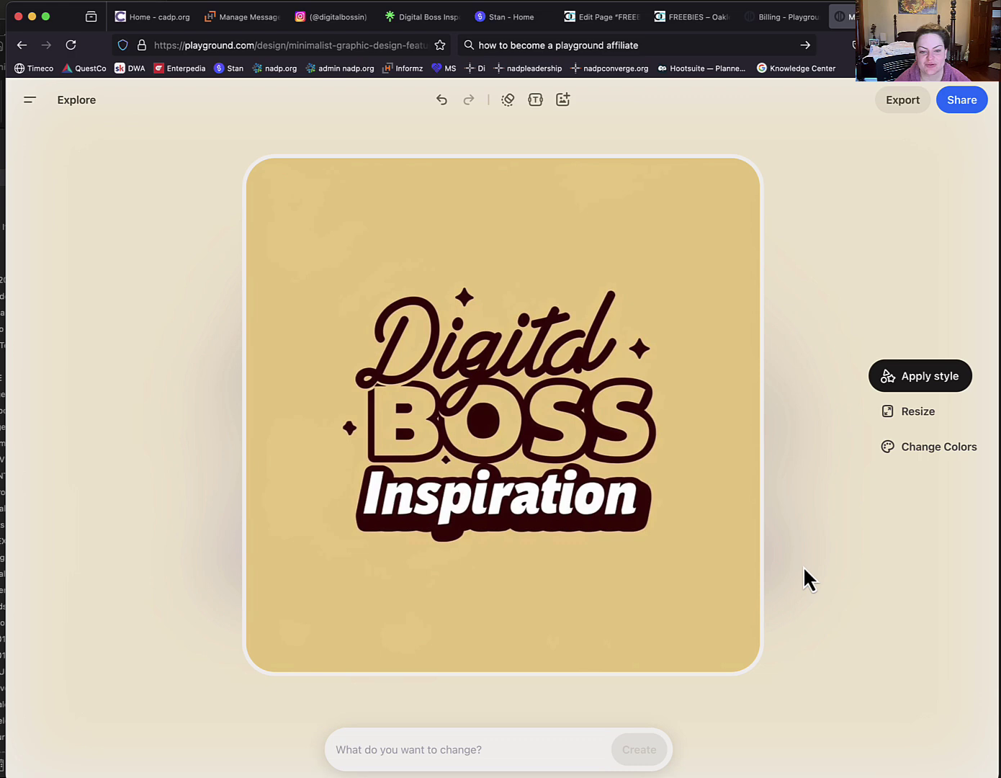
# Generate new versions of the recolored logo with the prompt "Make the word digital more legible".
pyautogui.click(447, 749)
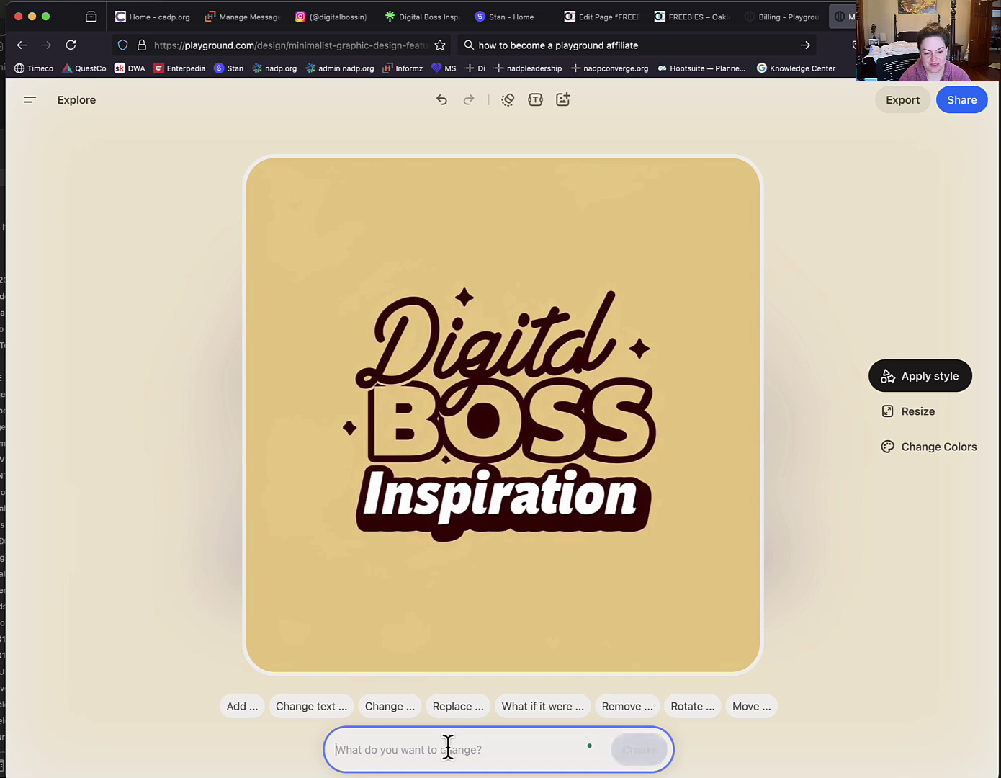
pyautogui.write('Make the wor')
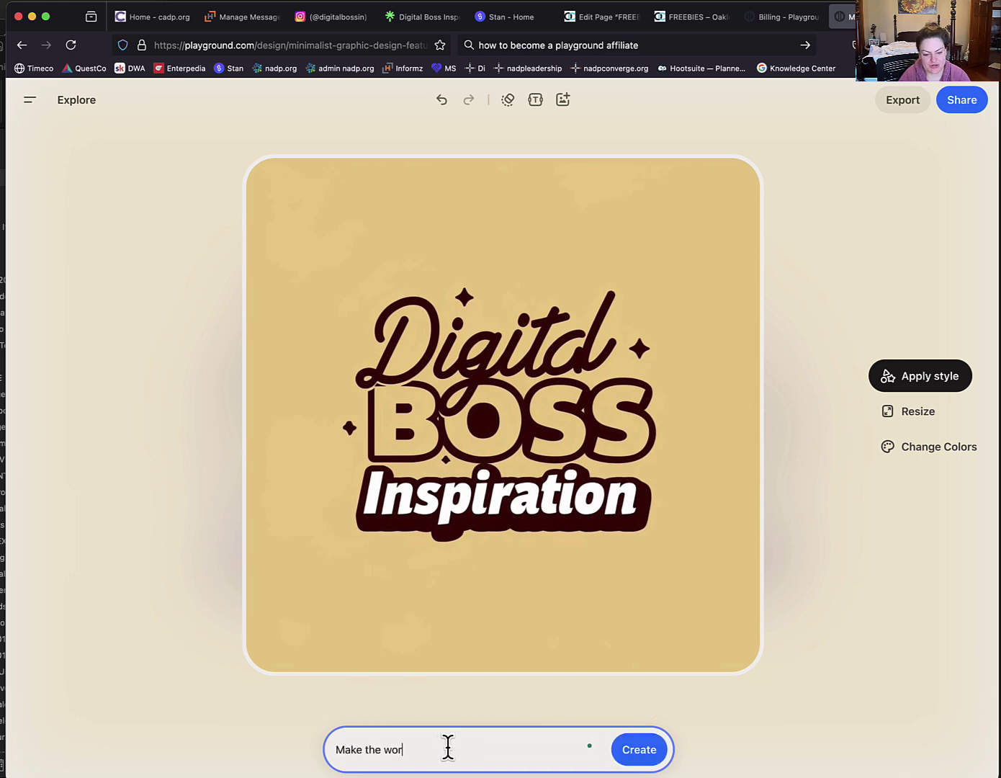
pyautogui.write('d DIG')
pyautogui.press('BackSpace')
pyautogui.press('BackSpace')
pyautogui.press('BackSpace')
pyautogui.write('d')
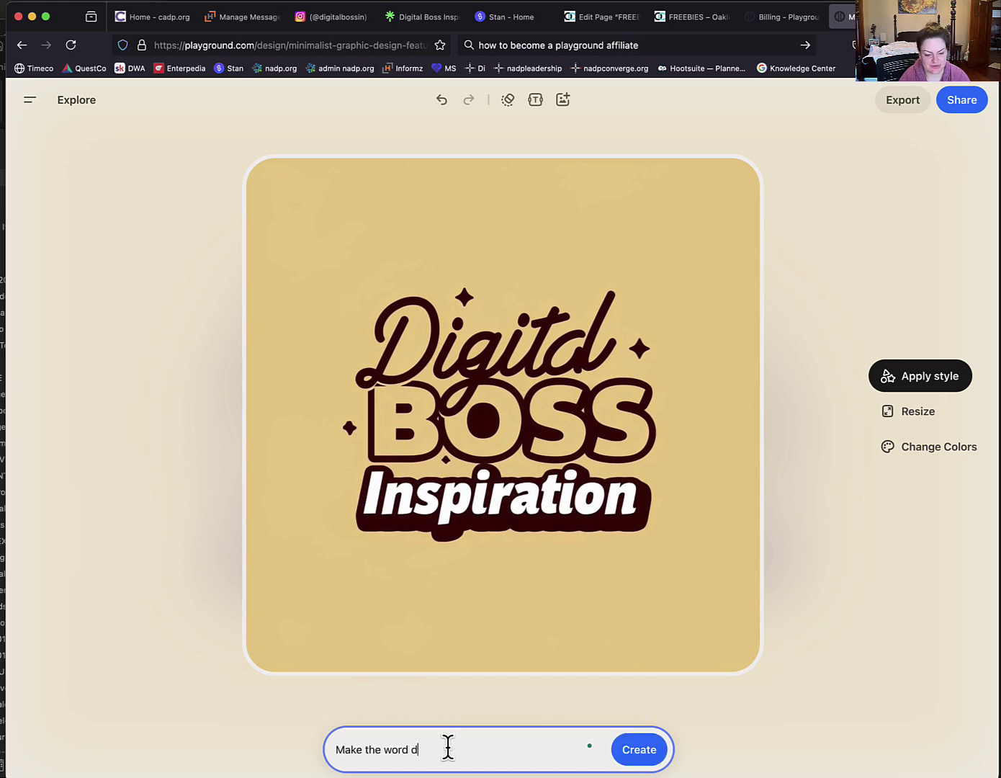
pyautogui.write('igital more legible')
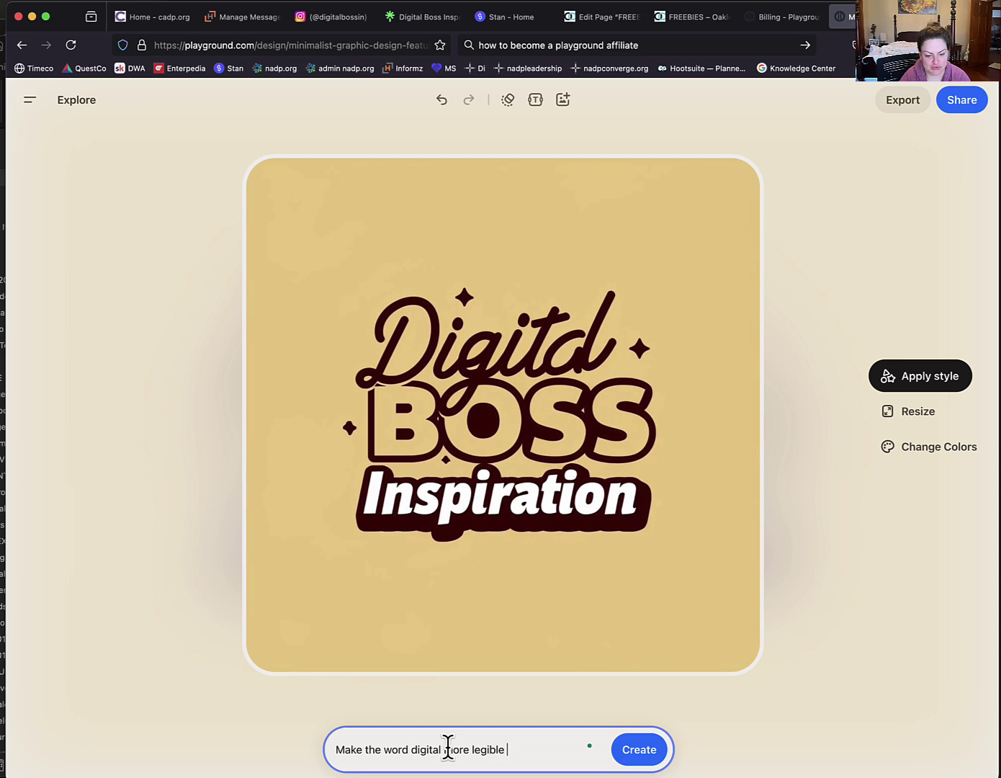
pyautogui.press('Return')
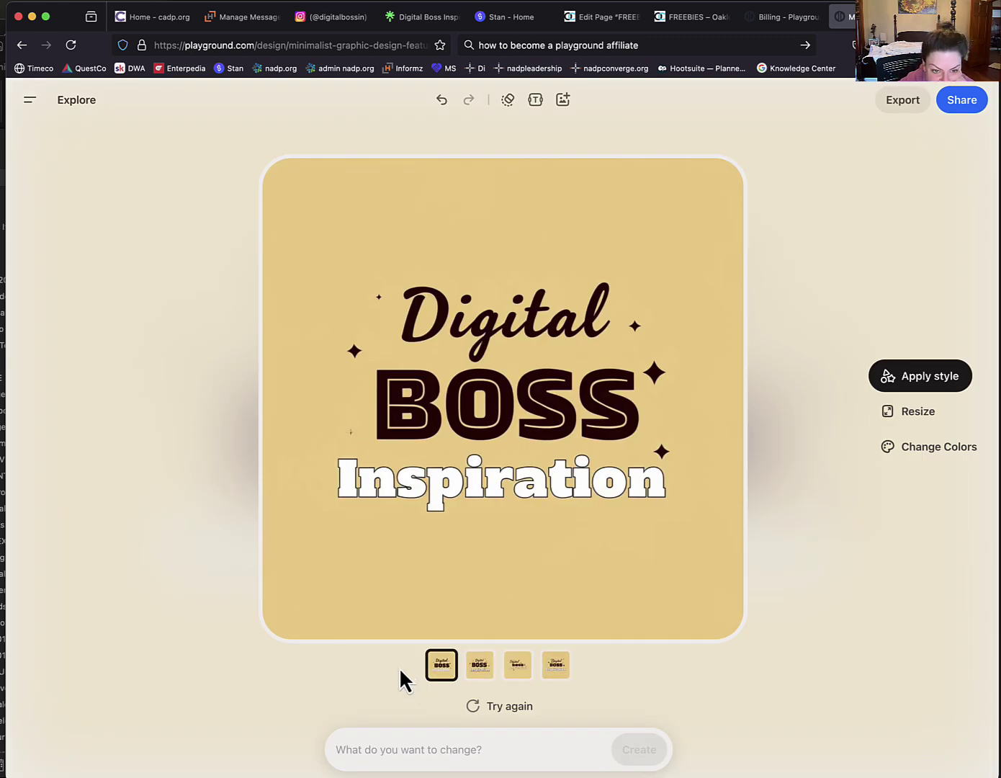
# Compare the second, third and fourth logo variations for the legibility of the word Digital.
pyautogui.click(479, 665)
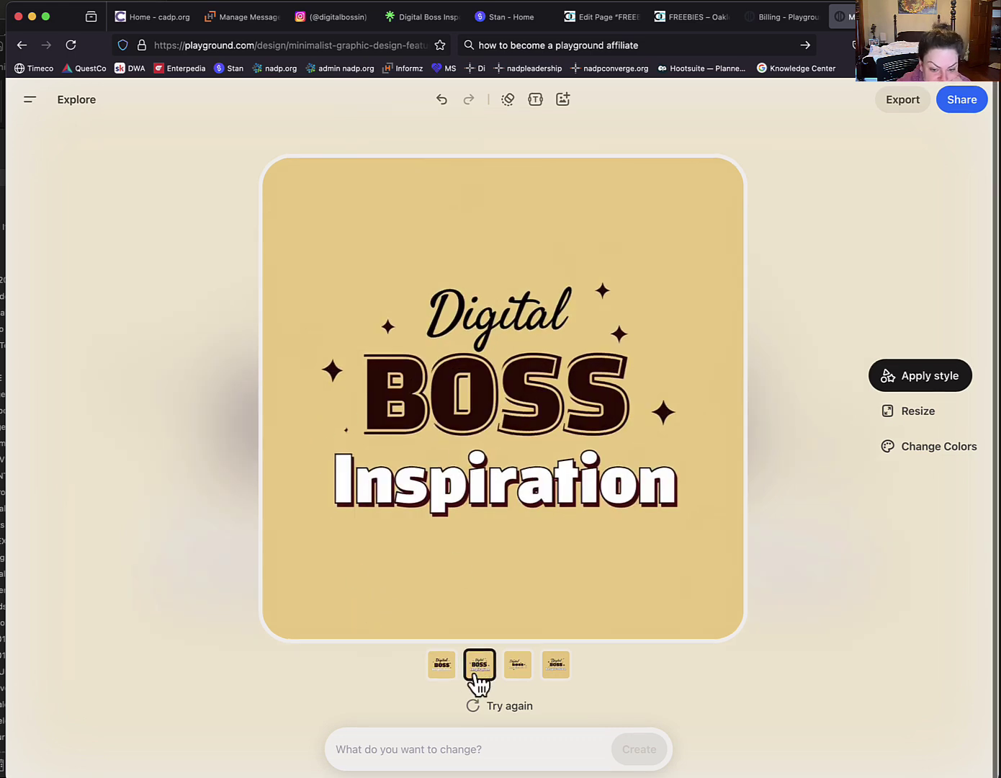
pyautogui.click(519, 671)
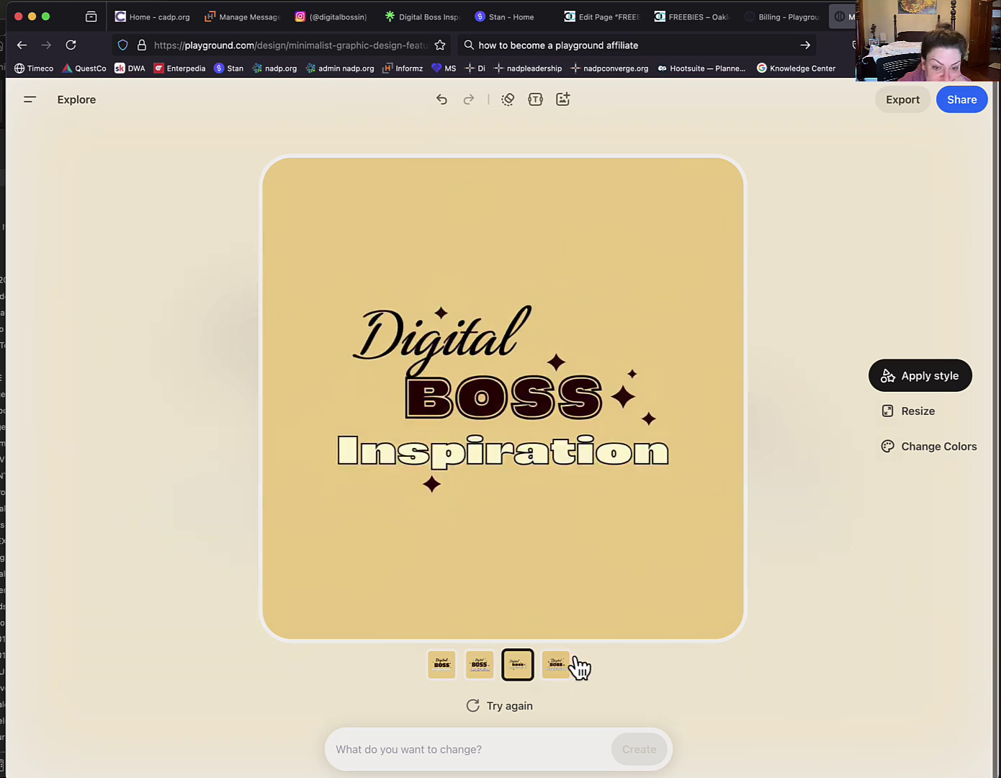
pyautogui.click(553, 674)
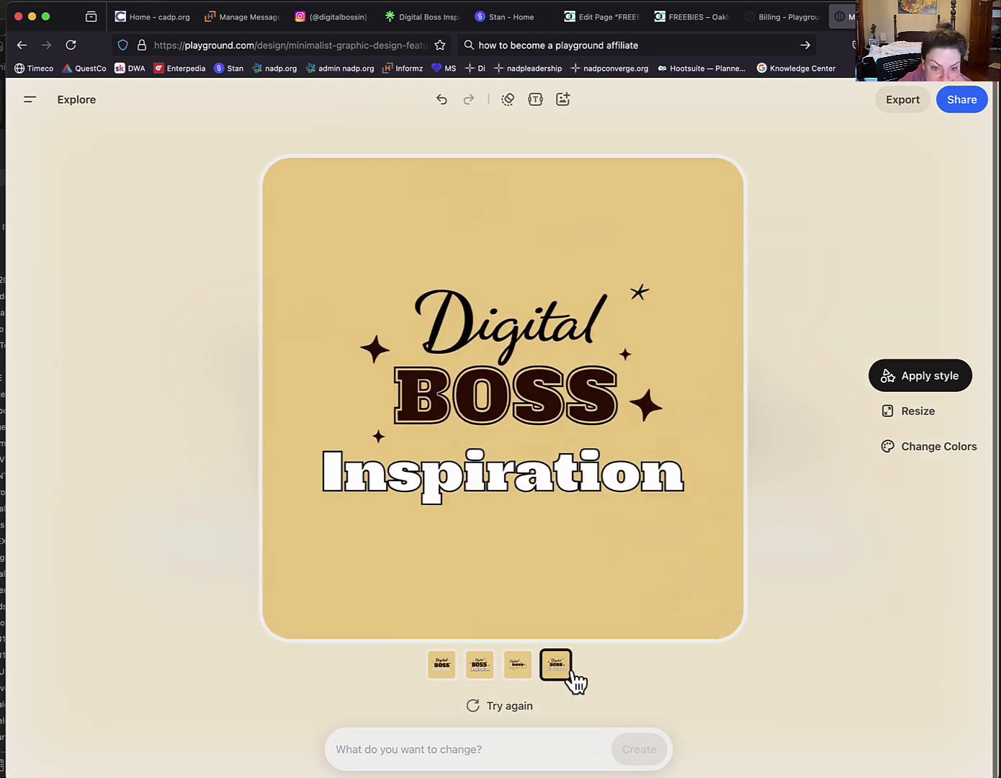
# Compare the first and second logo variations for legibility and select the second one.
pyautogui.click(481, 668)
pyautogui.click(449, 664)
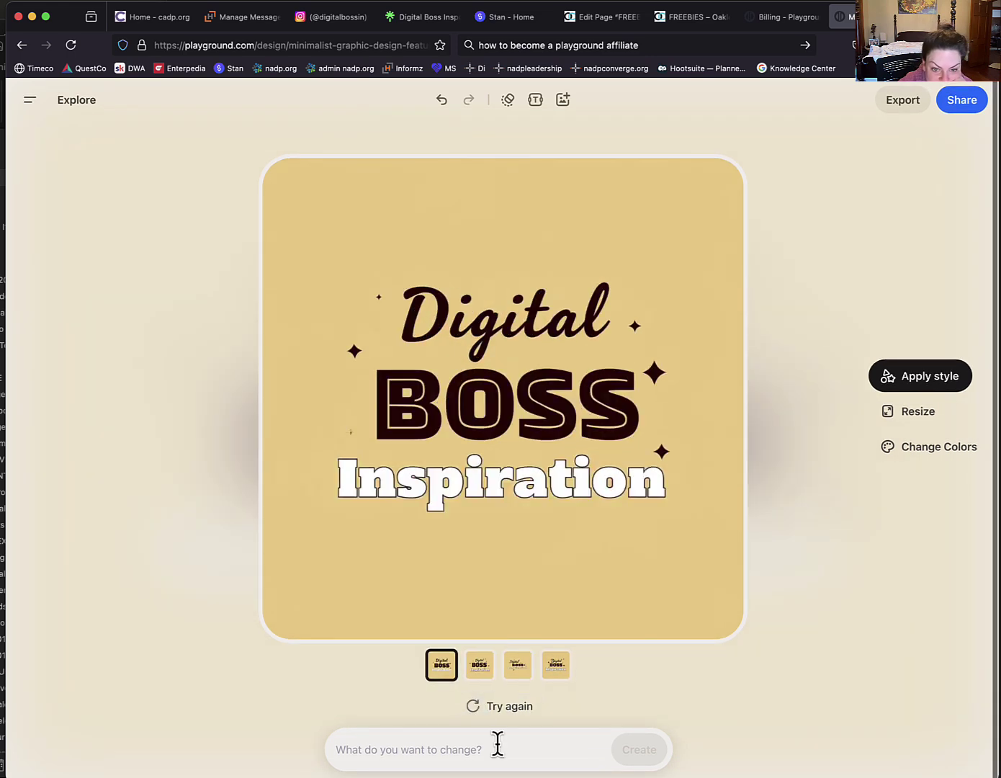
pyautogui.click(479, 668)
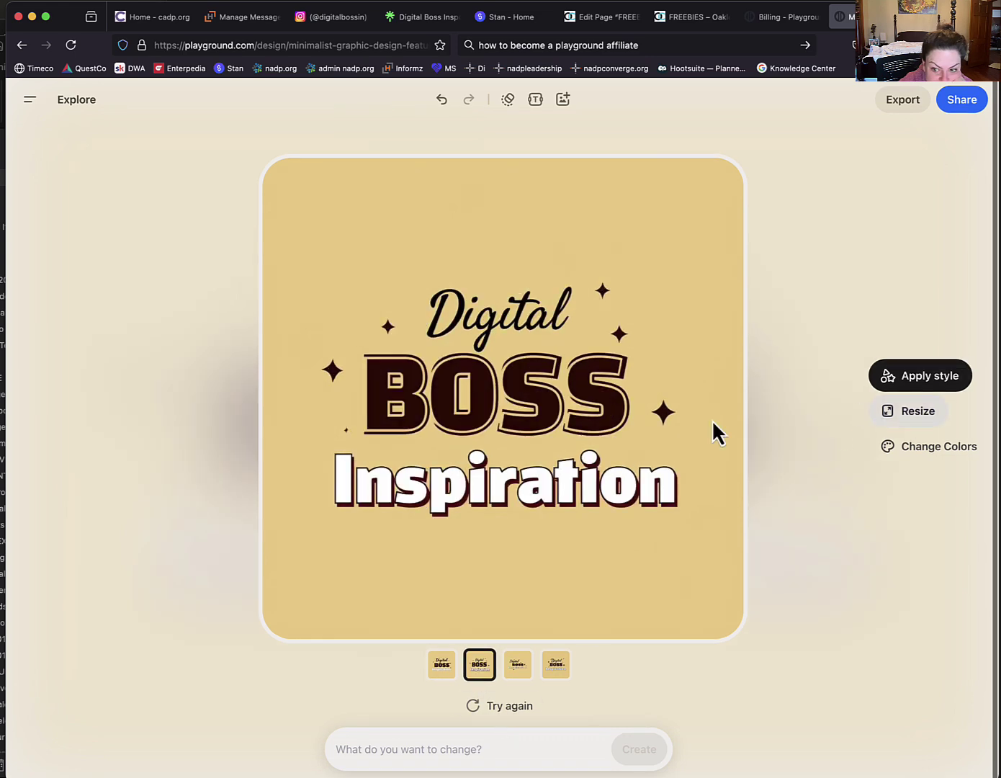
# Apply the Coloring Lines style to the selected logo and generate another version of the styled result.
pyautogui.click(914, 380)
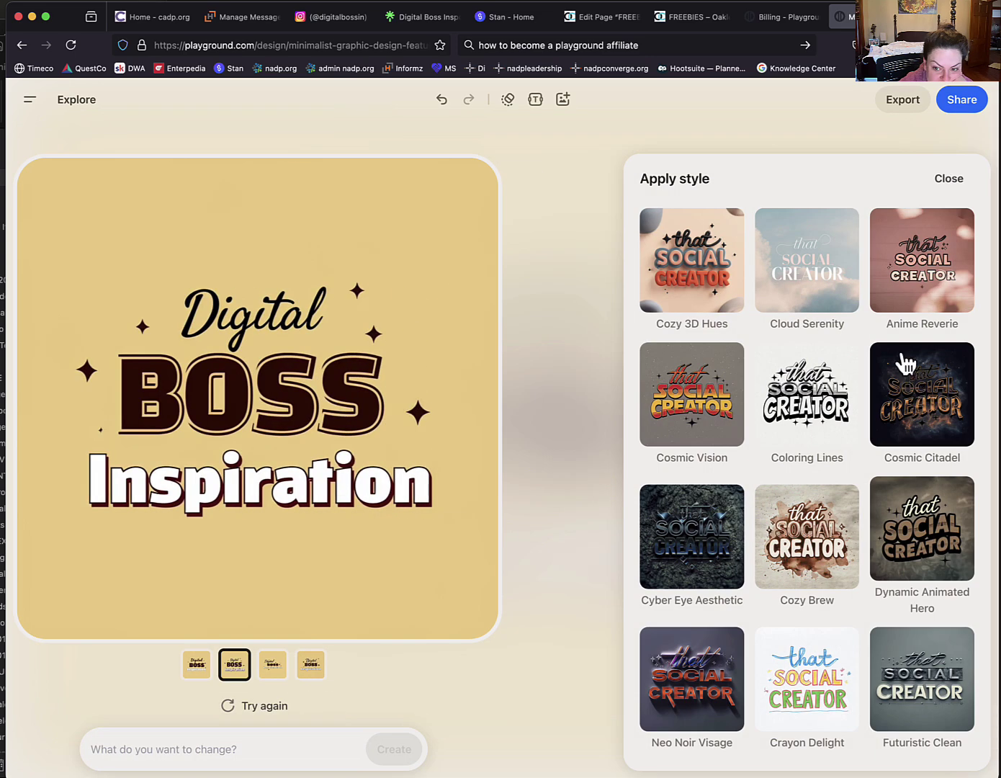
pyautogui.scroll(-4, 806, 386)
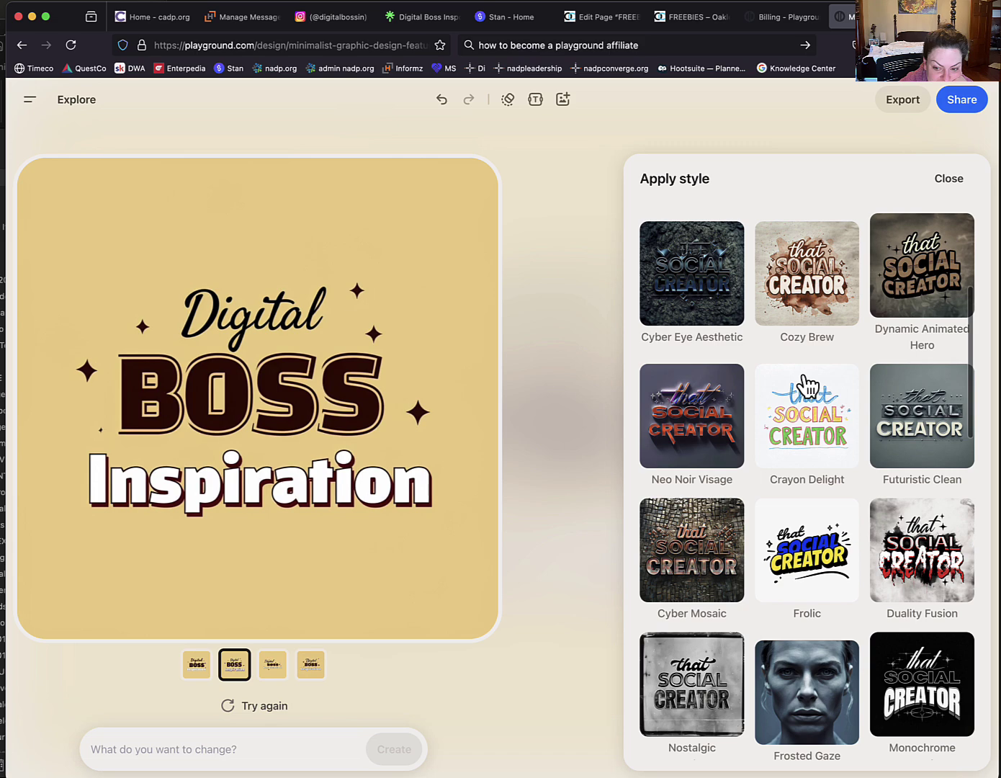
pyautogui.scroll(4, 809, 384)
pyautogui.scroll(-5, 799, 475)
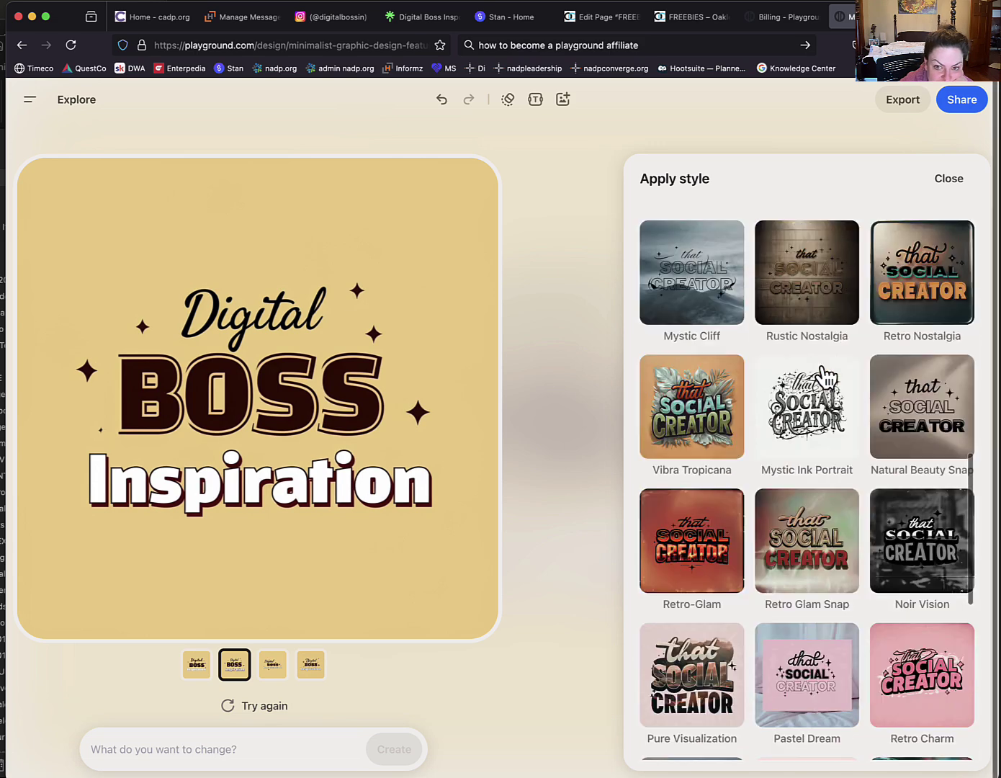
pyautogui.scroll(-2, 806, 590)
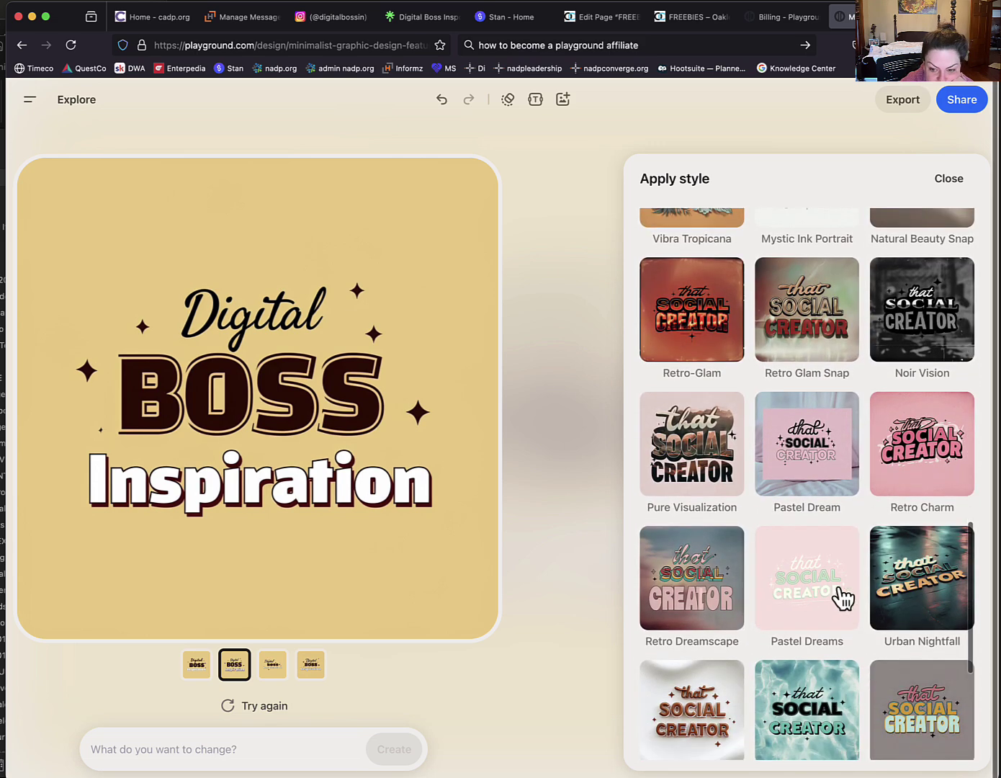
pyautogui.scroll(-2, 792, 612)
pyautogui.scroll(10, 755, 628)
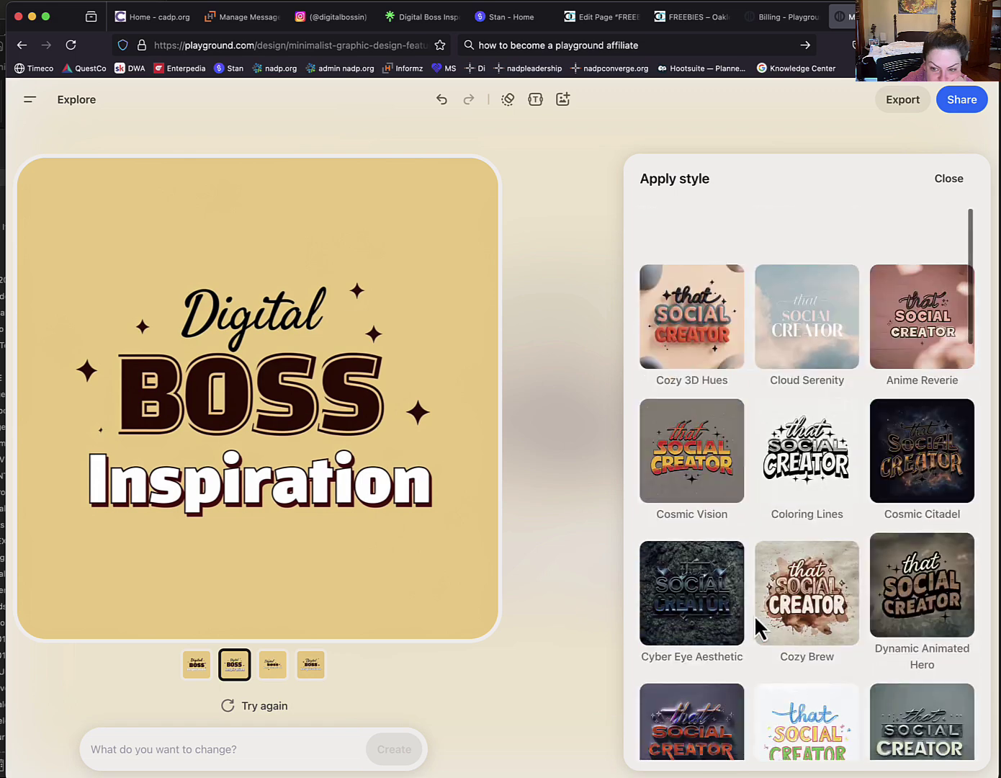
pyautogui.click(804, 405)
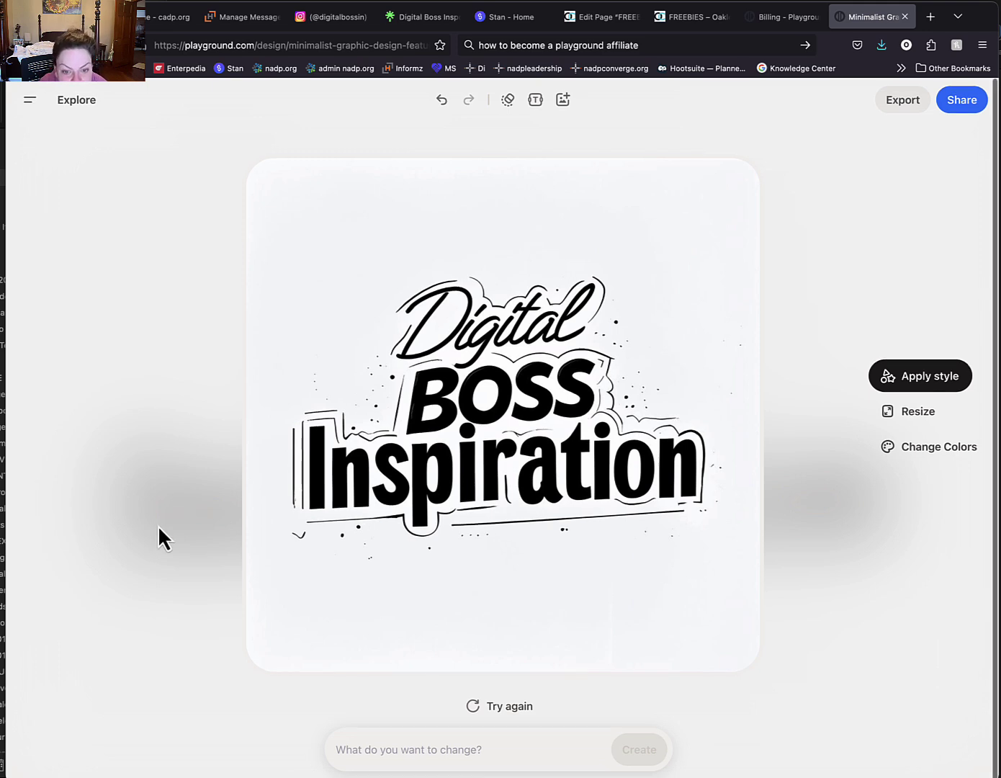
pyautogui.click(498, 707)
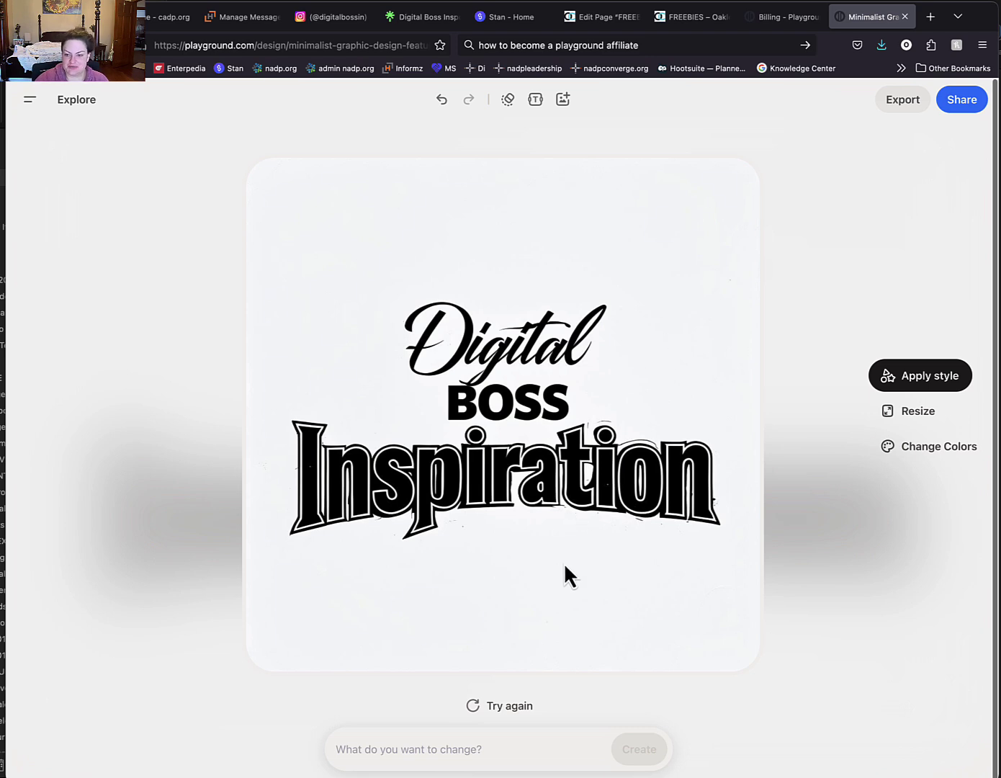
# Try to download the black-and-white logo as a PNG image from its export options.
pyautogui.click(900, 101)
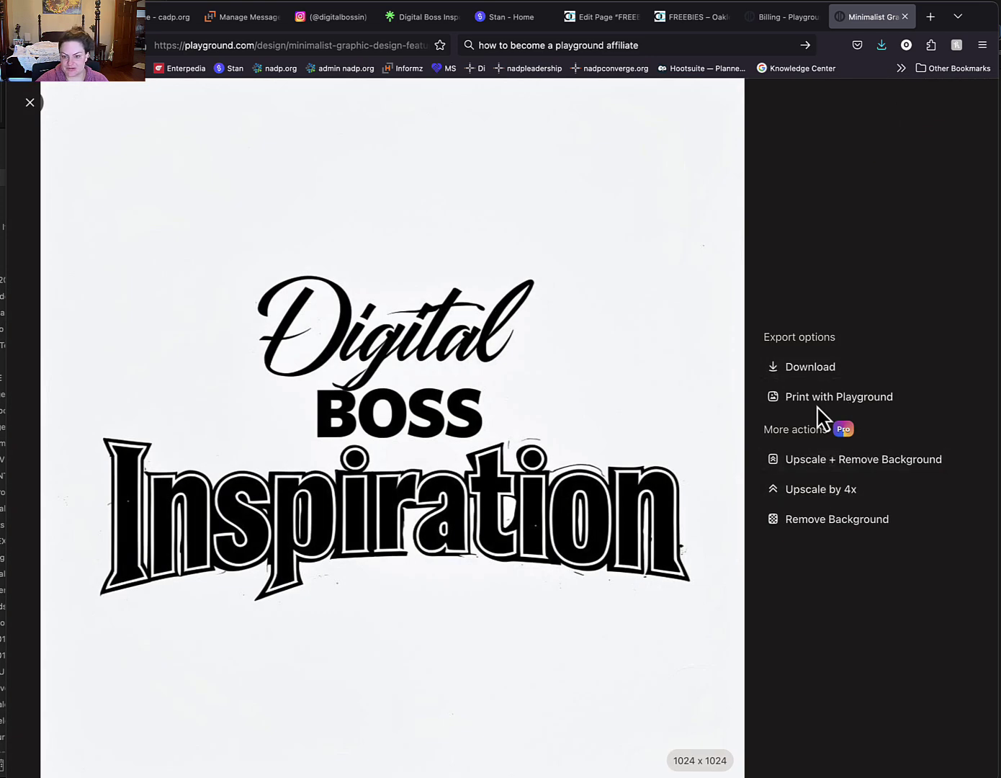
pyautogui.click(820, 375)
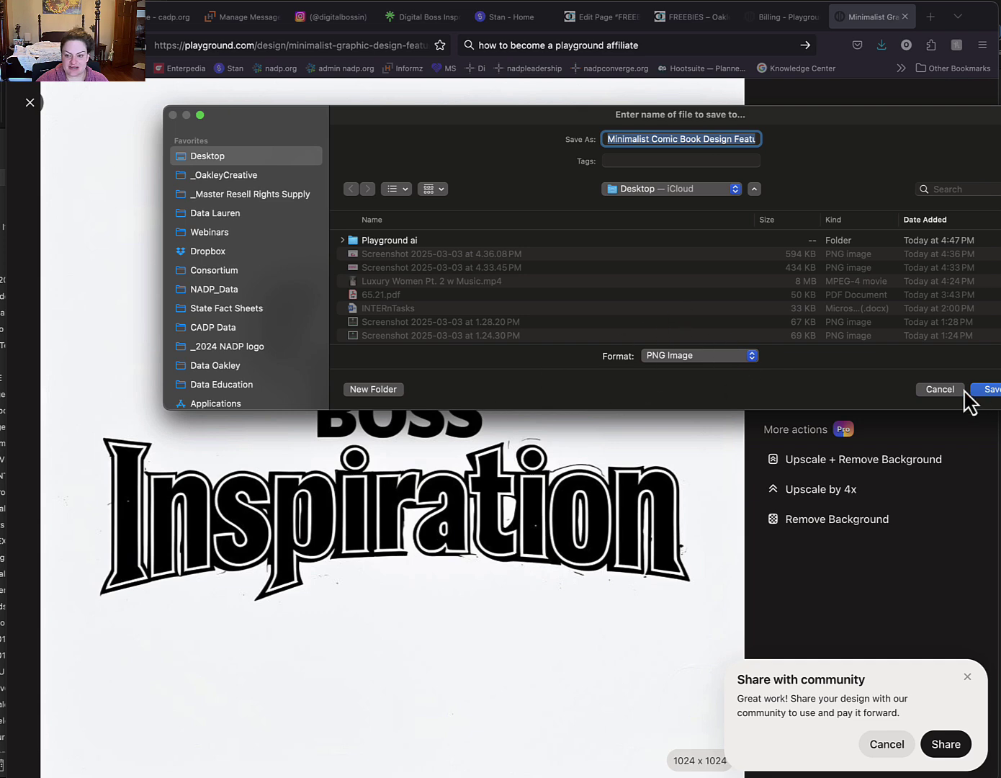
pyautogui.click(941, 391)
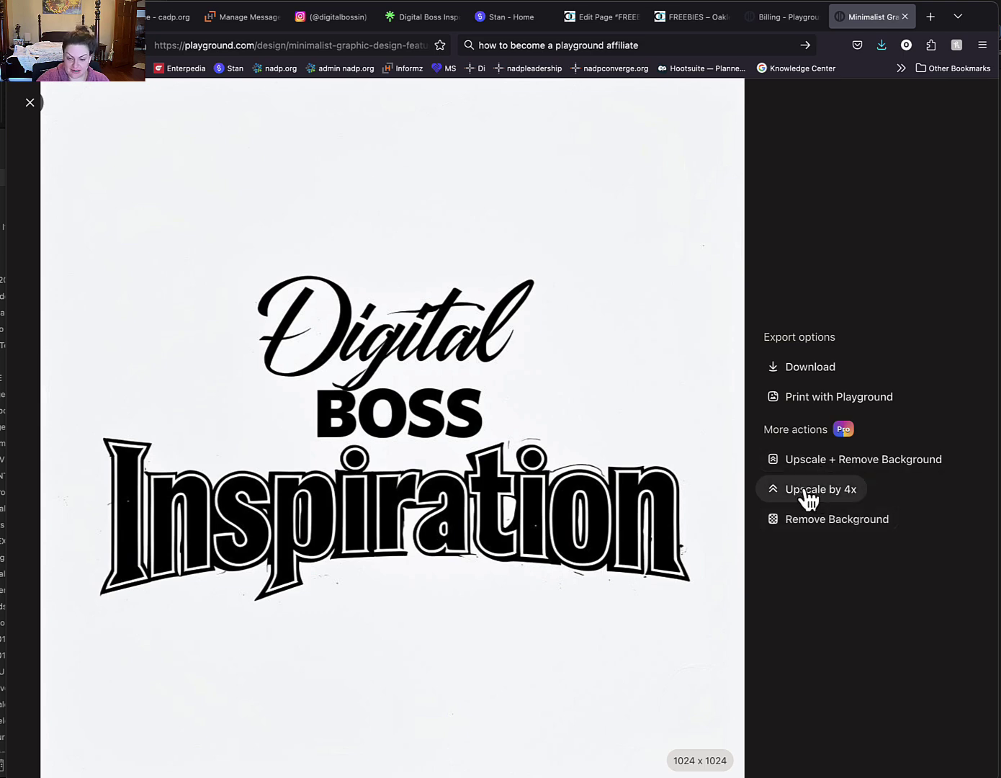
pyautogui.click(29, 103)
# Examine the logo's sharing options, including who can view it through the link.
pyautogui.click(961, 101)
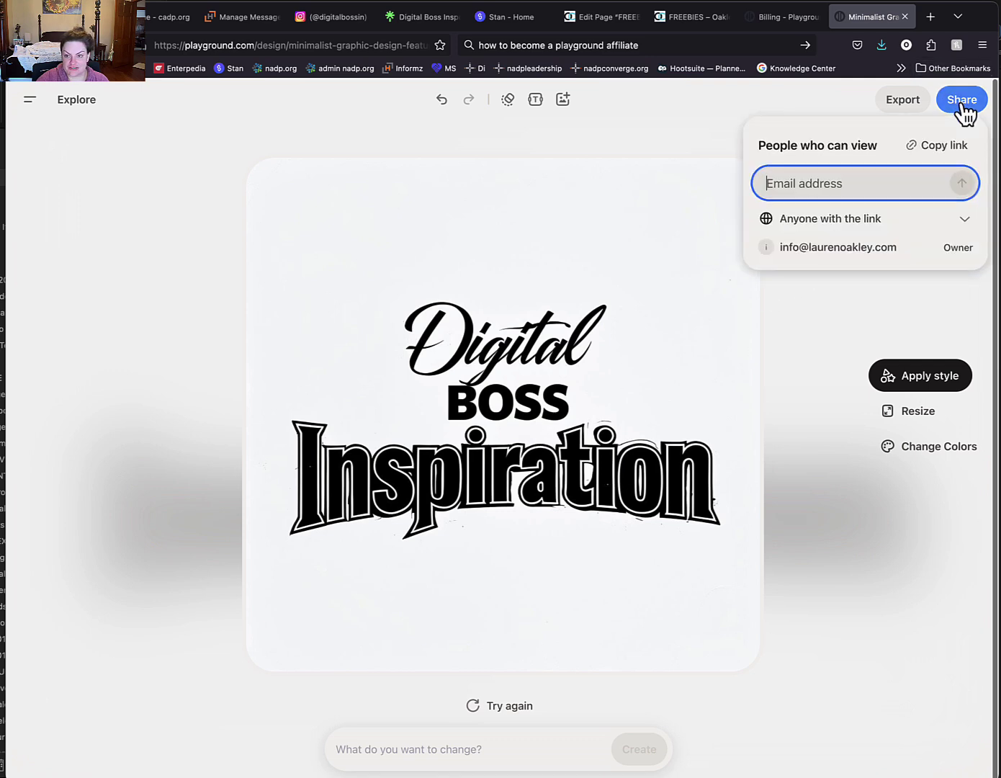
pyautogui.click(837, 222)
pyautogui.click(745, 171)
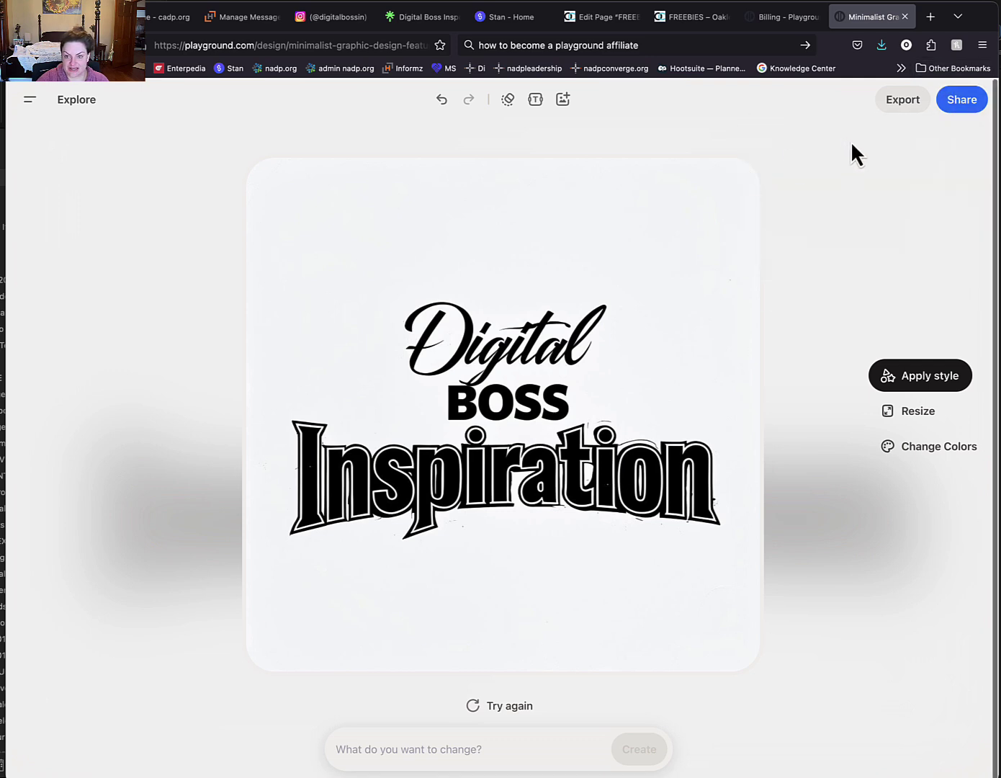
# Try adding the desktop image "Screenshot 2025-03-03 at 4.36.08 PM" to the logo design and remove it.
pyautogui.click(563, 100)
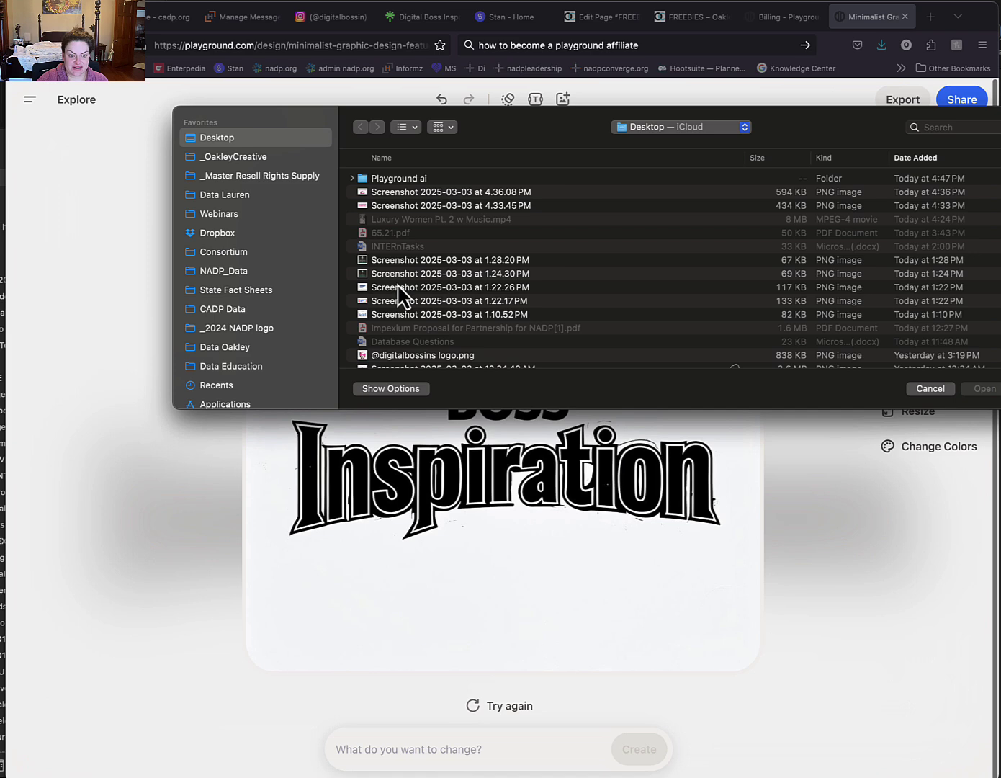
pyautogui.click(405, 191)
pyautogui.click(979, 388)
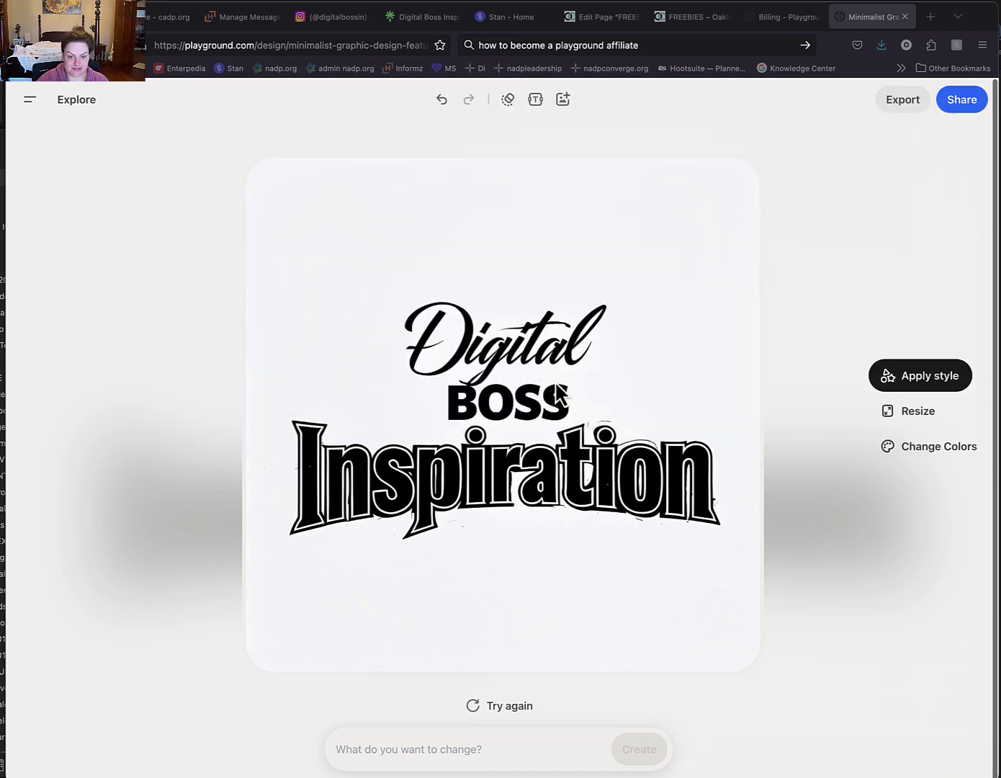
pyautogui.moveTo(558, 392); pyautogui.dragTo(571, 368)
pyautogui.press('Delete')
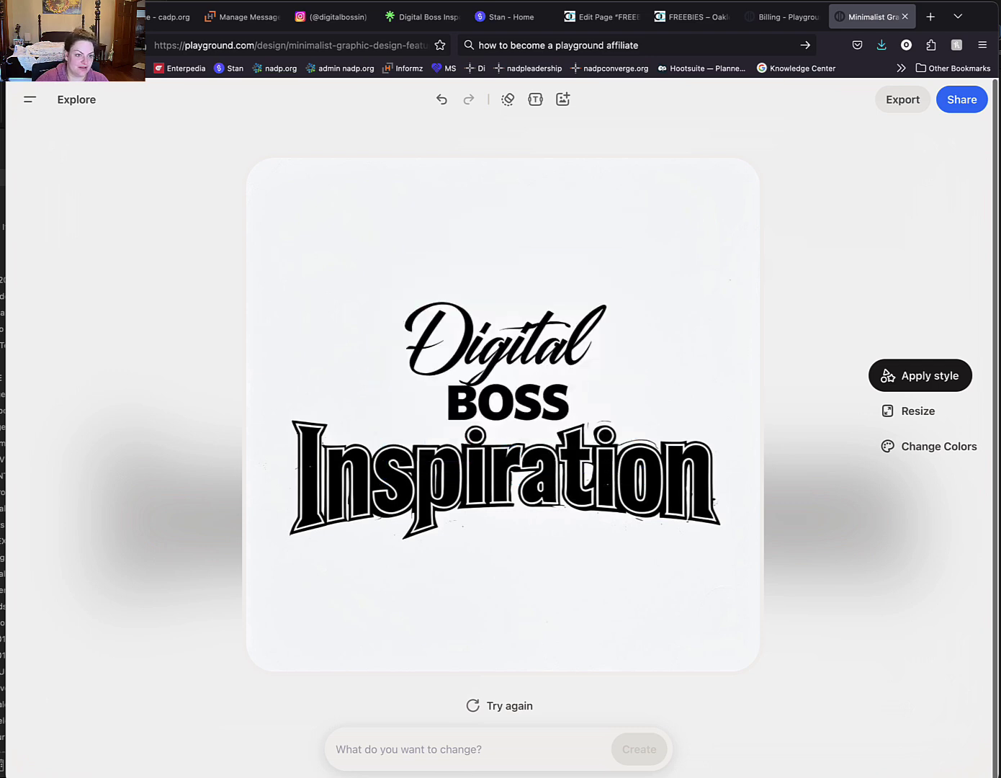
pyautogui.click(30, 101)
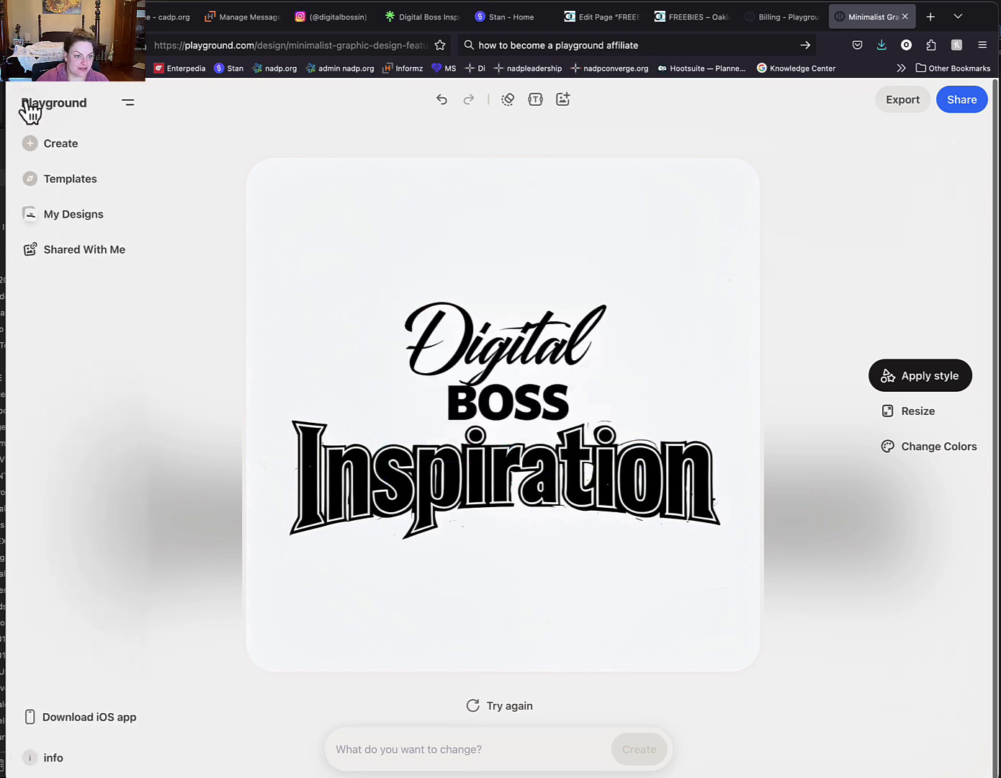
pyautogui.click(50, 151)
pyautogui.click(272, 272)
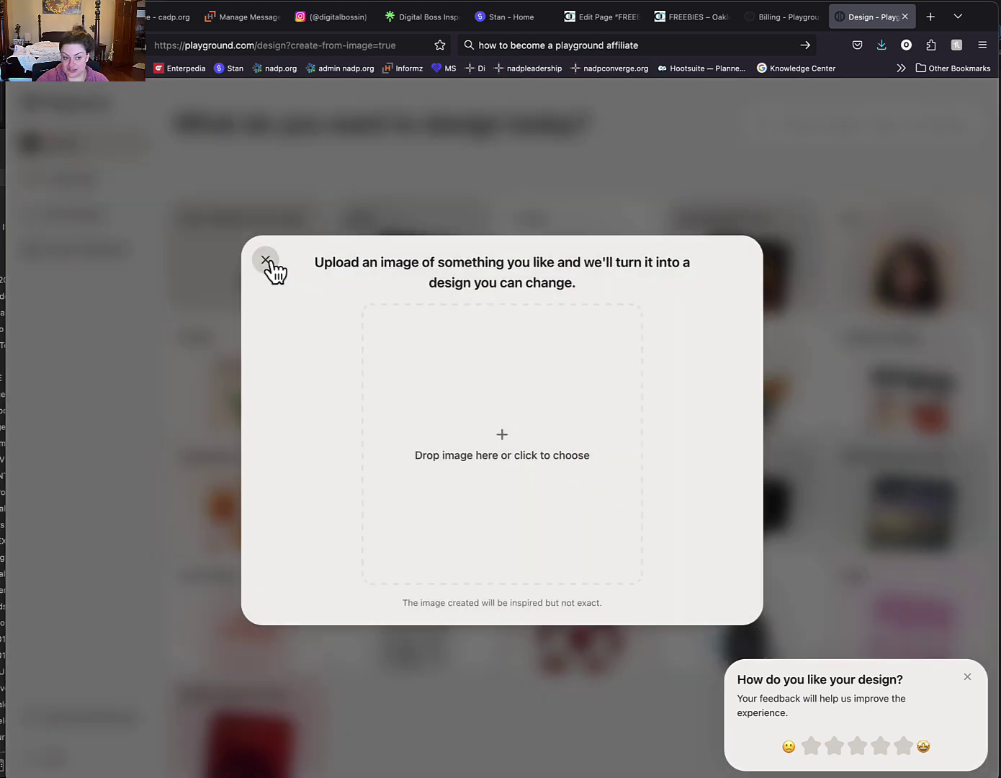
pyautogui.click(502, 435)
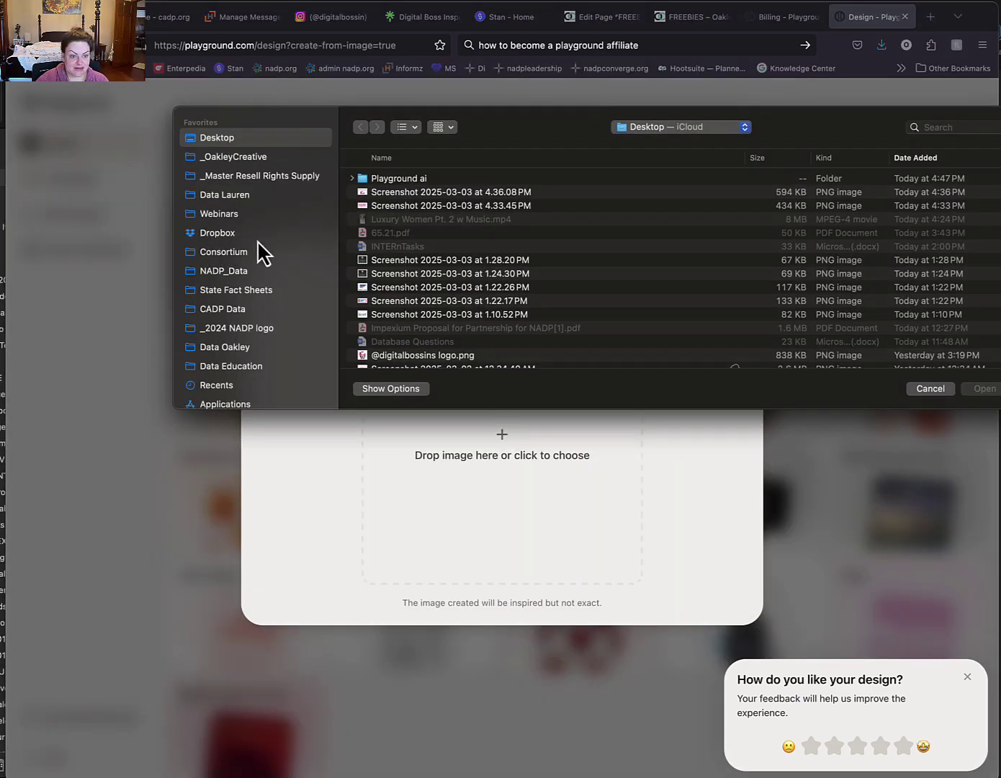
pyautogui.scroll(-1, 438, 298)
pyautogui.click(453, 333)
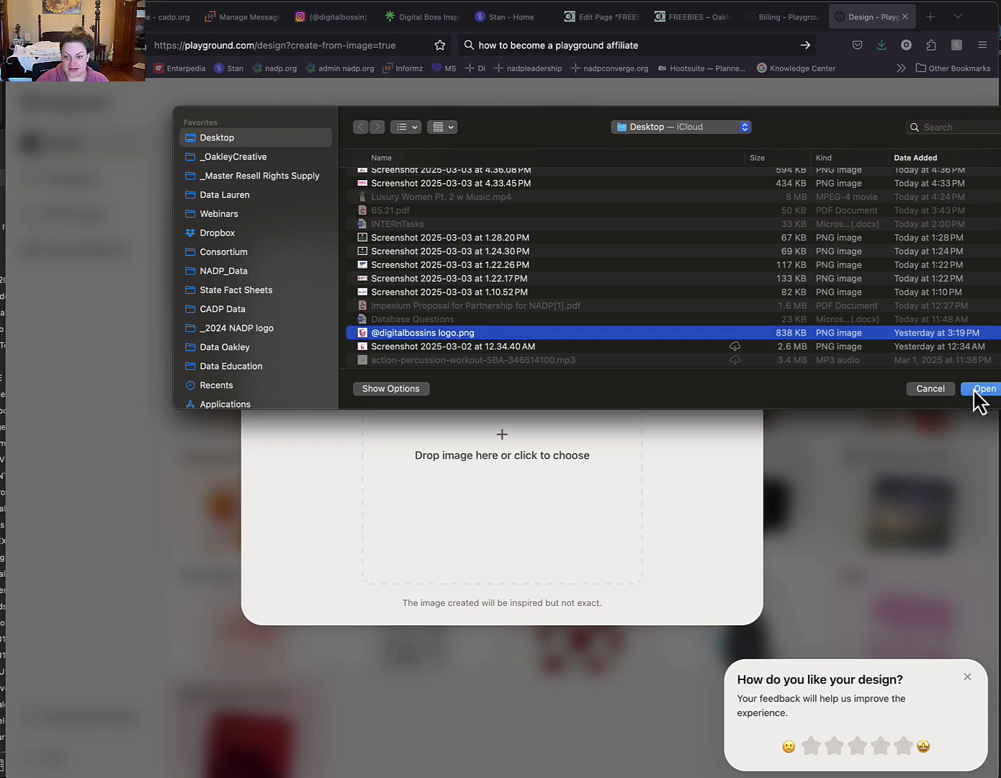
pyautogui.click(974, 390)
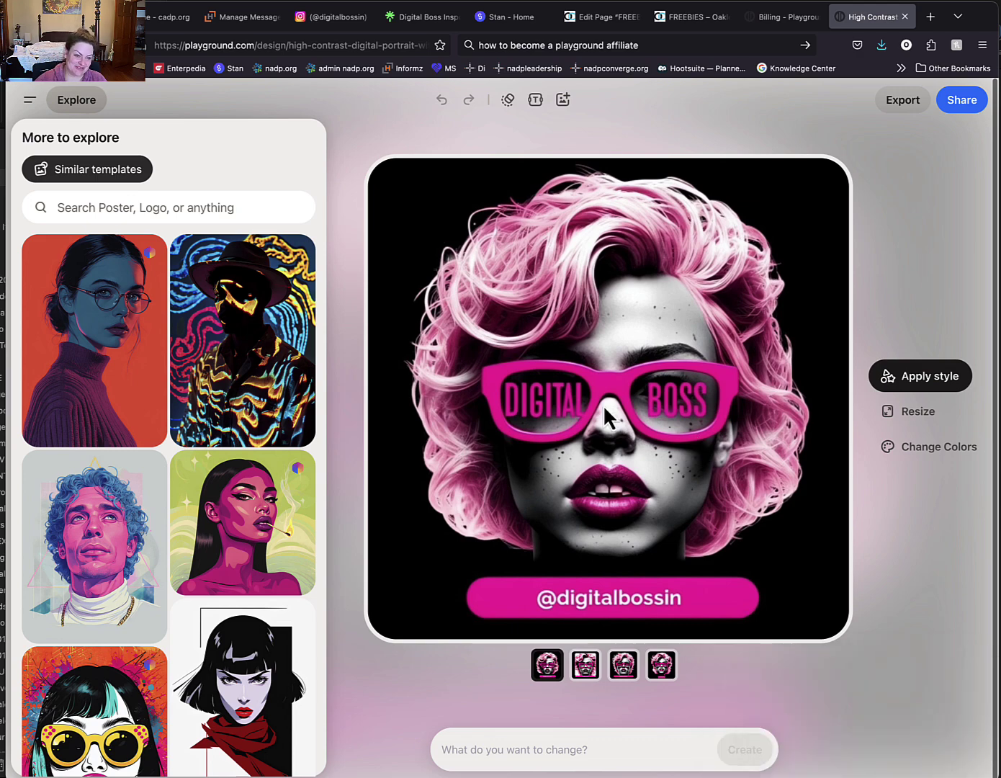
# Compare the generated pink-haired portrait variations and select the second one with the white background.
pyautogui.click(580, 667)
pyautogui.click(485, 674)
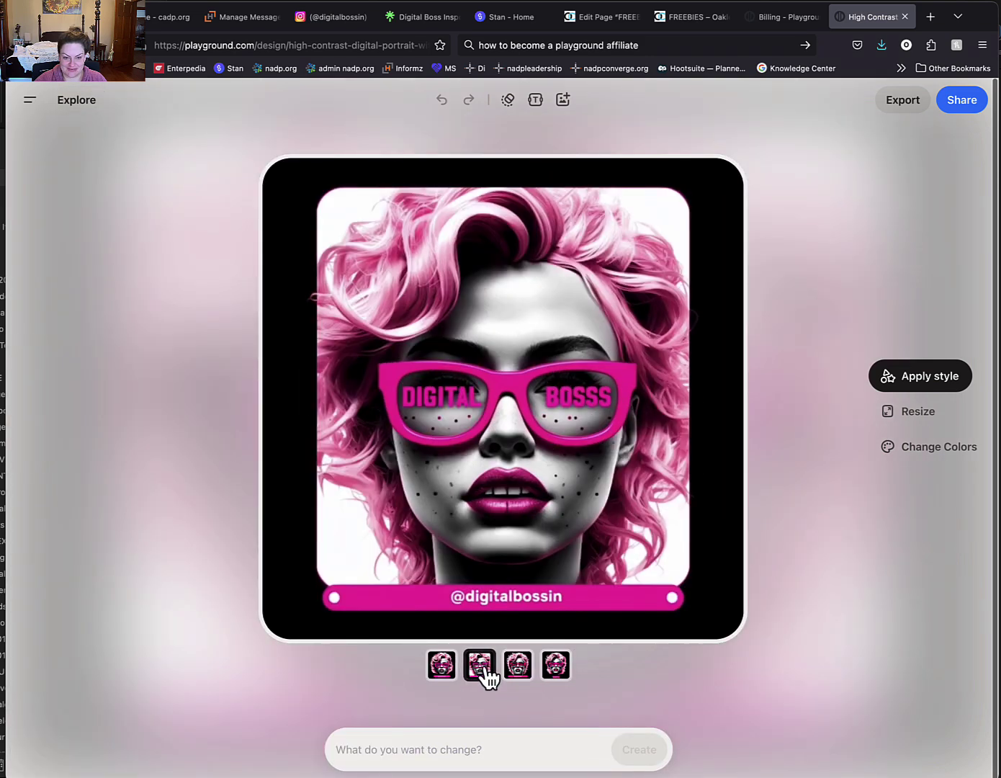
pyautogui.click(516, 676)
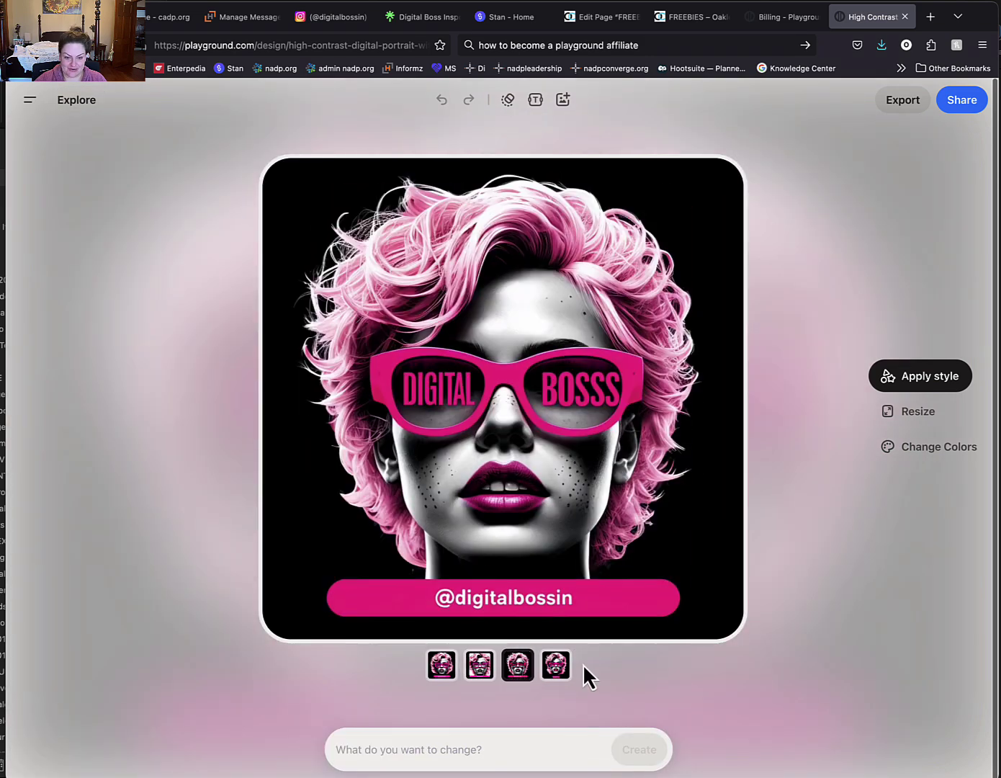
pyautogui.click(557, 670)
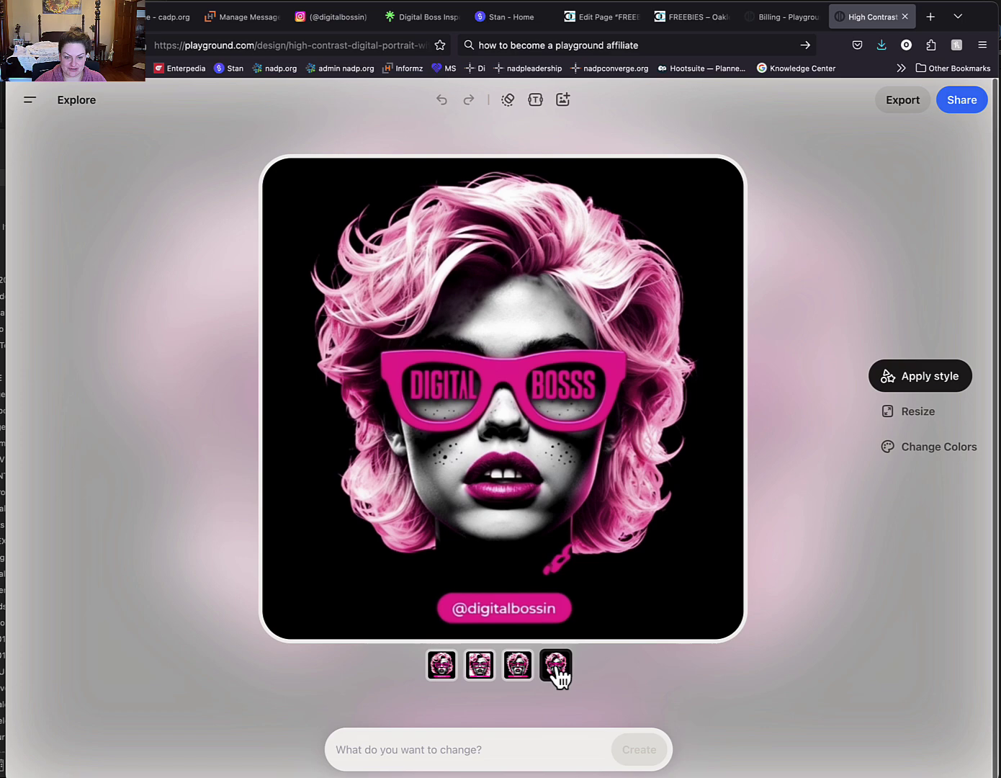
pyautogui.click(478, 675)
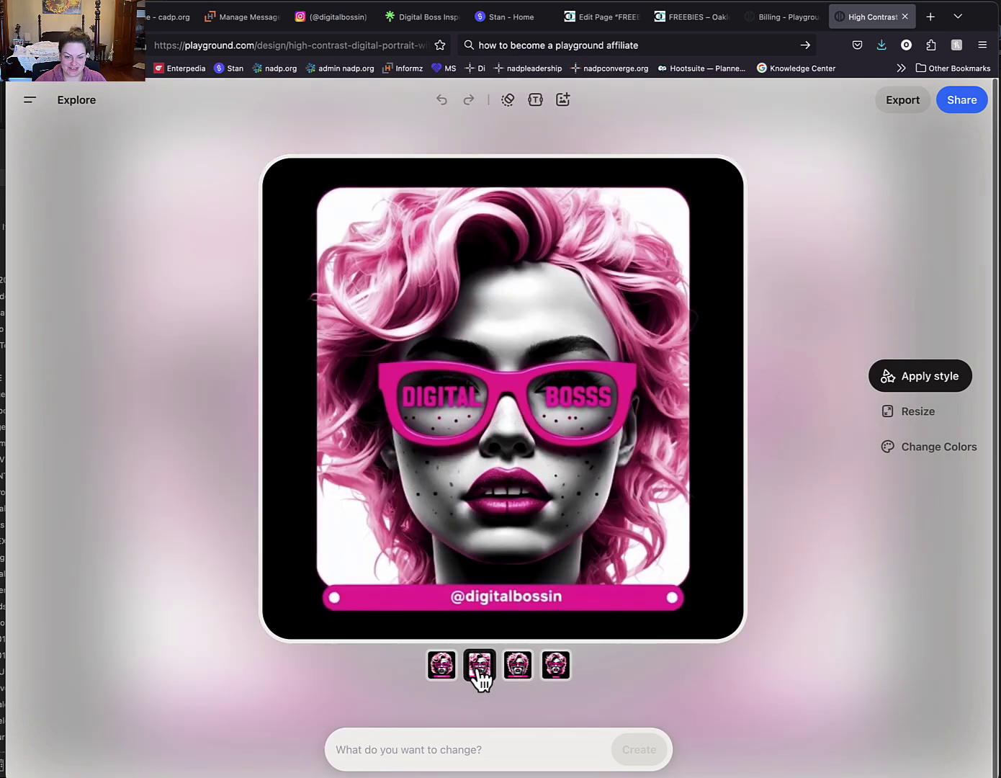
# Apply the Simple Snap style to the selected pink-haired portrait.
pyautogui.click(961, 372)
pyautogui.scroll(-6, 770, 324)
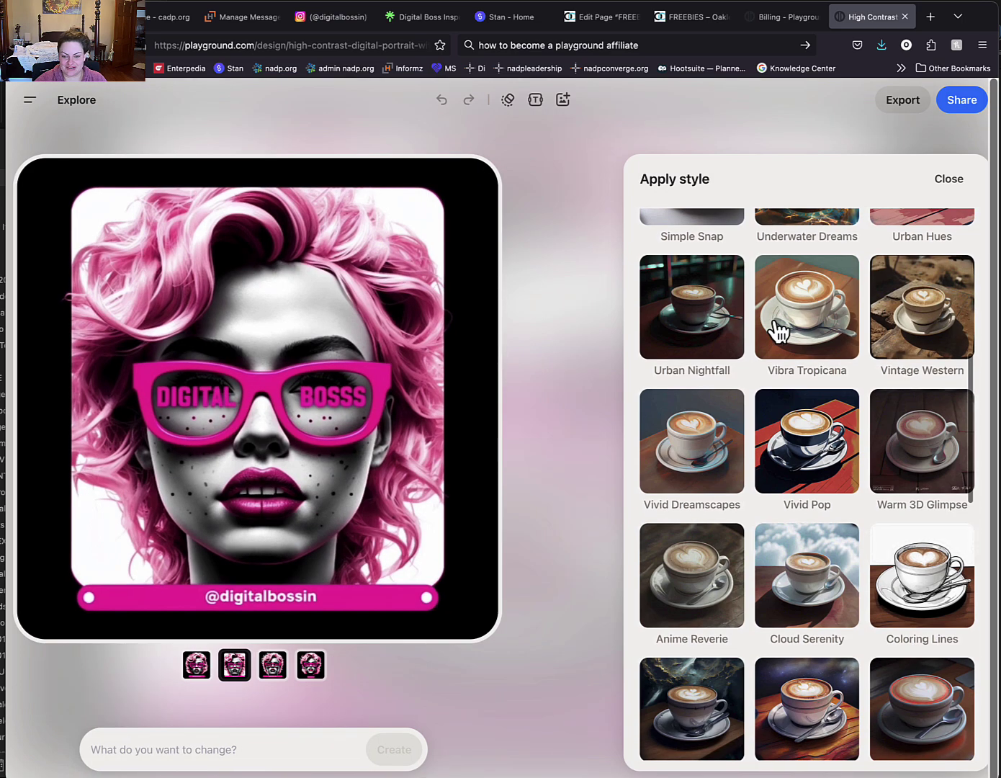
pyautogui.scroll(6, 777, 328)
pyautogui.scroll(-5, 844, 393)
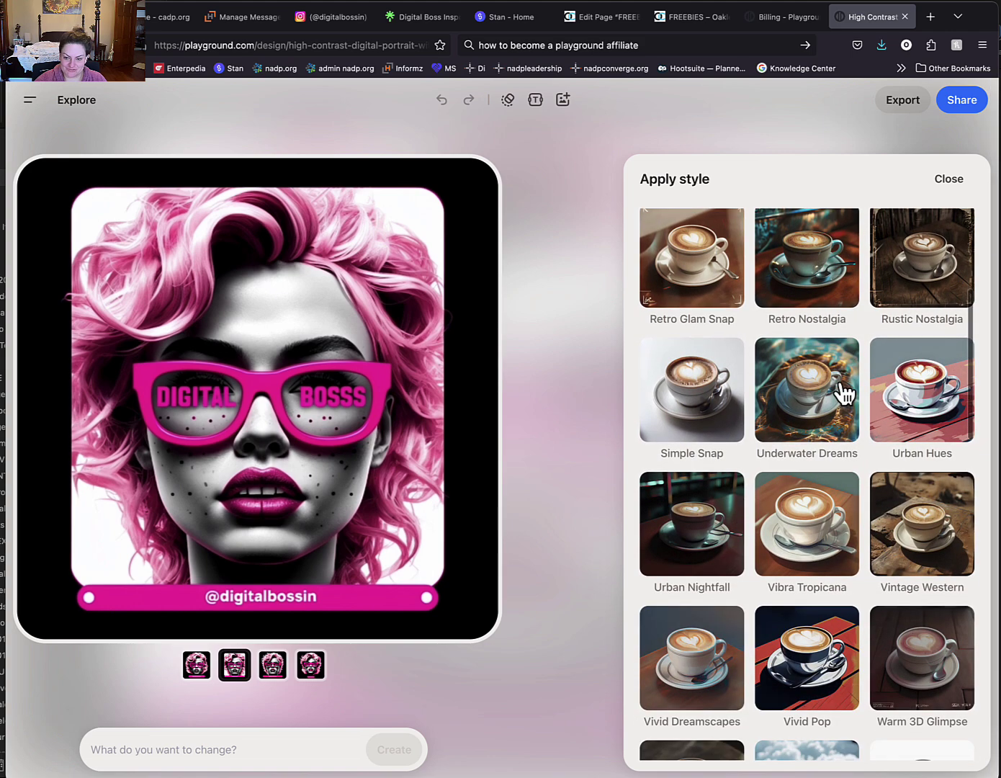
pyautogui.click(709, 417)
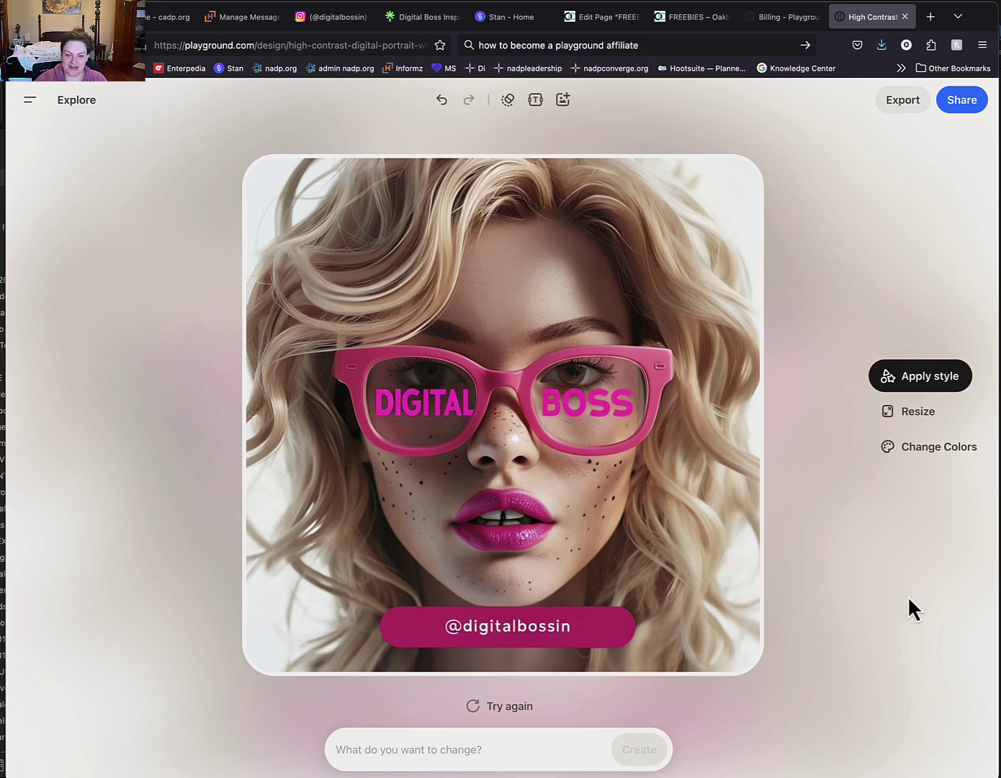
# Browse the similar templates and choose the magenta woman with a burning match on a green background.
pyautogui.click(81, 107)
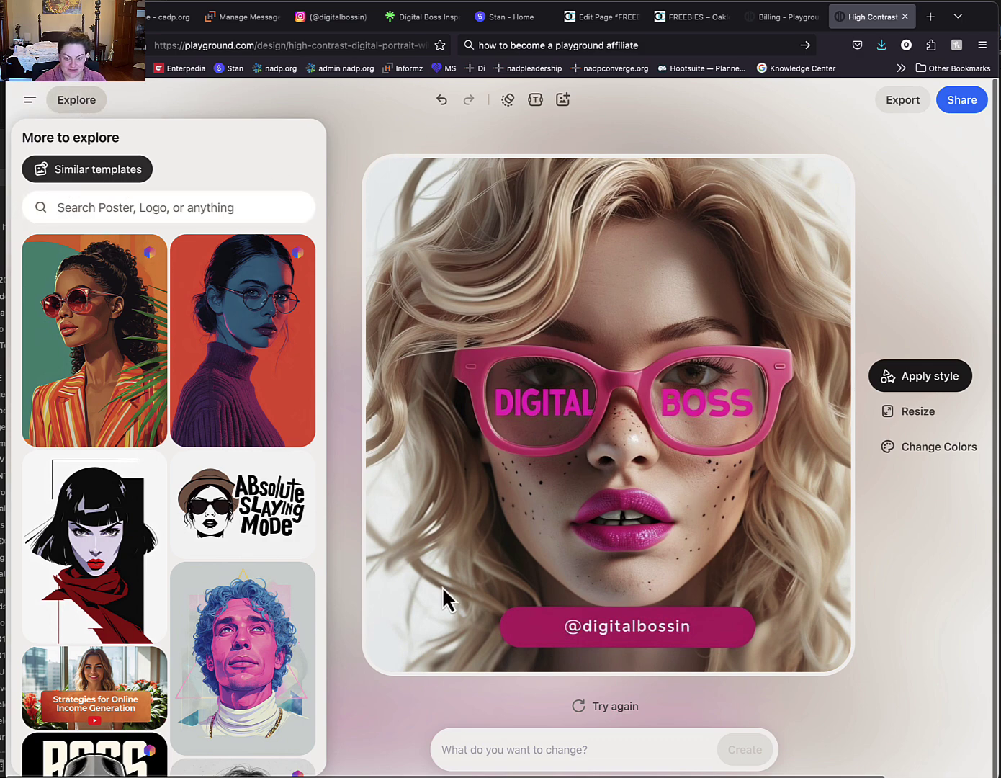
pyautogui.scroll(-2, 232, 409)
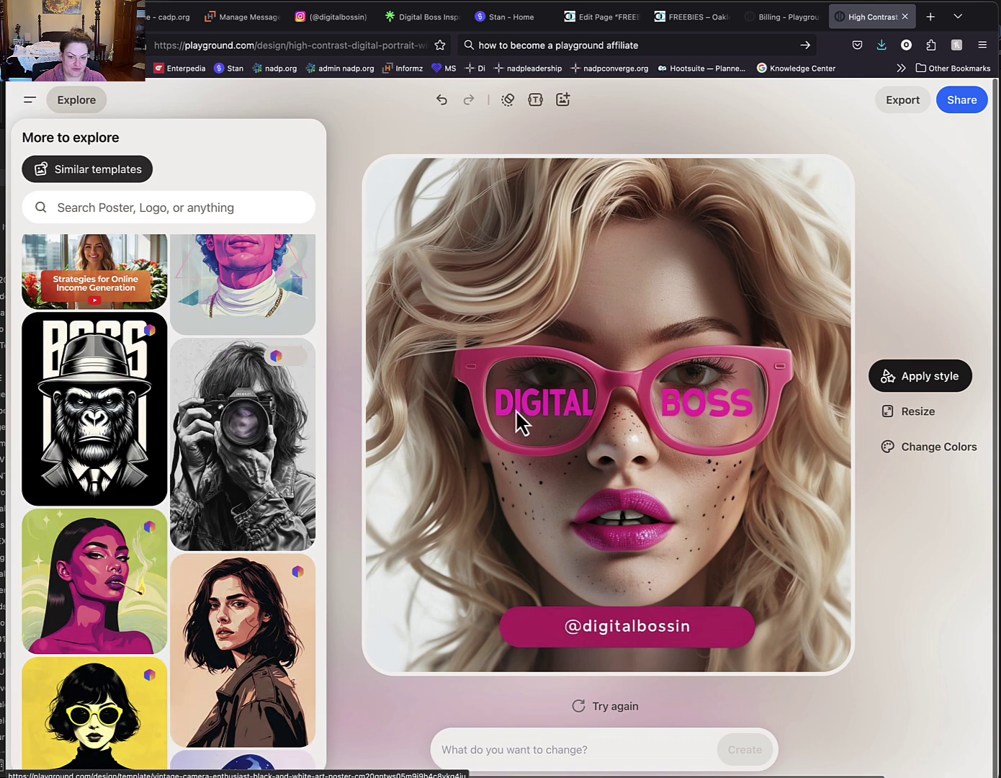
pyautogui.scroll(-5, 261, 421)
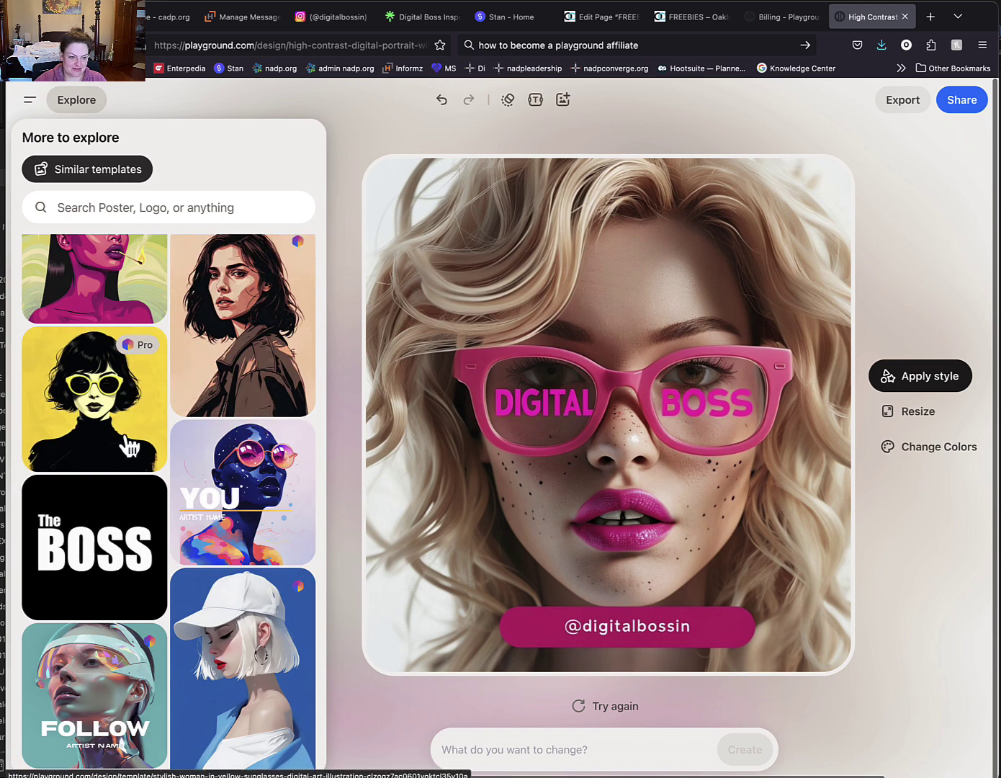
pyautogui.scroll(1, 128, 444)
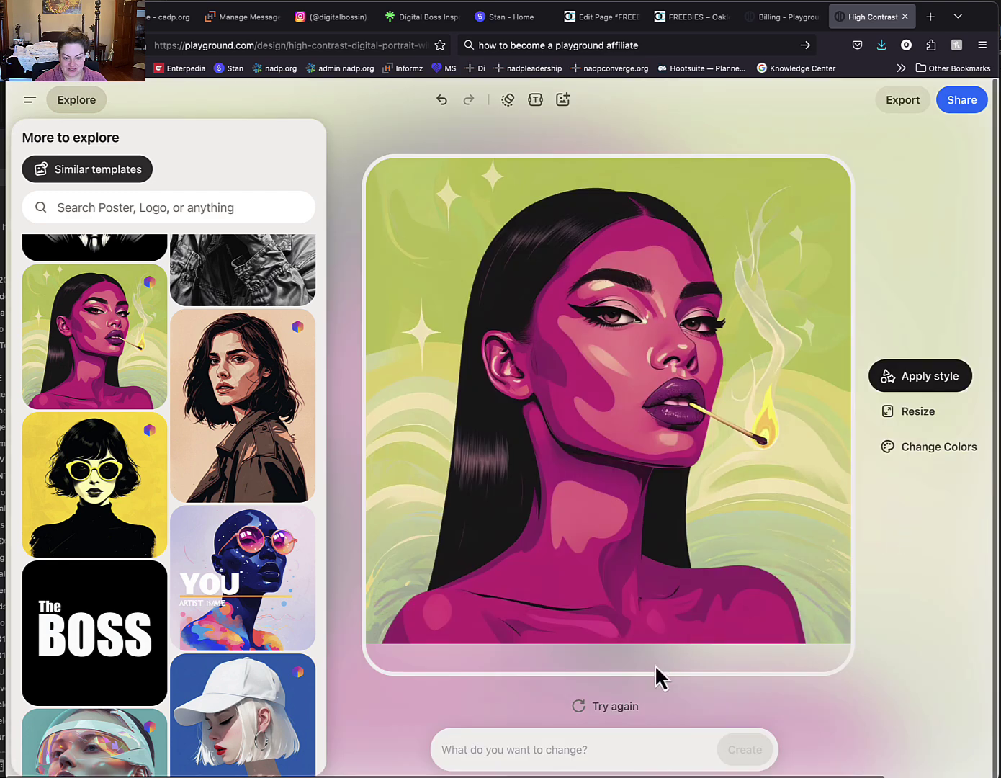
# Generate variations of the magenta portrait with the prompt "Add the words Digital Boss to this but keep the style".
pyautogui.click(571, 752)
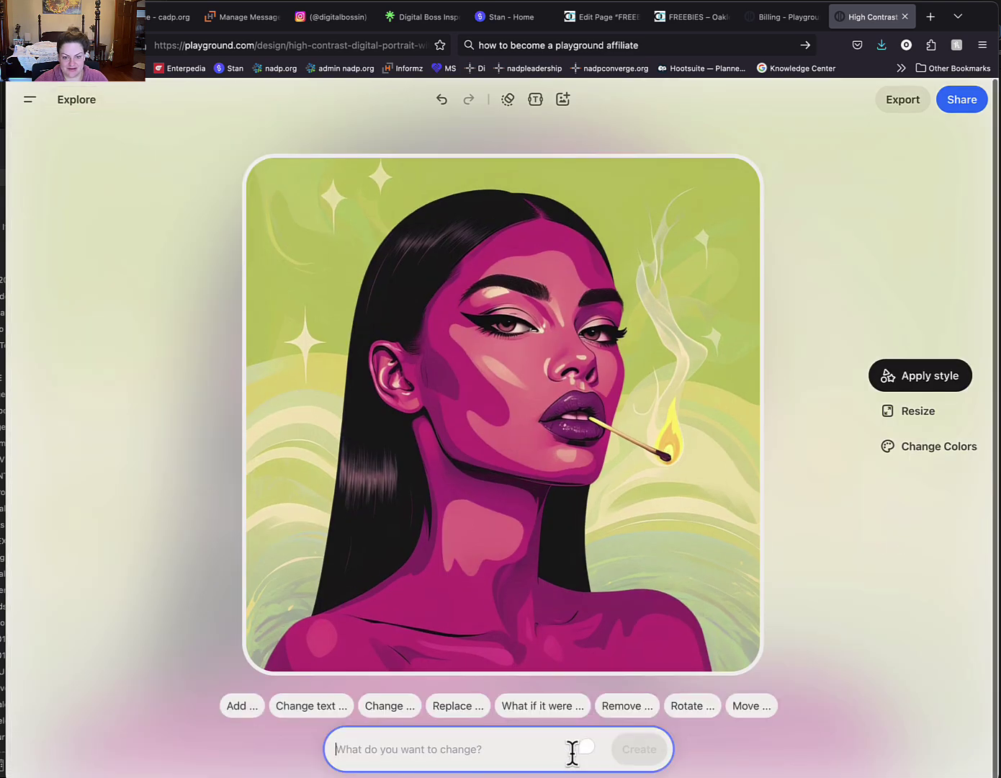
pyautogui.write('Make it l')
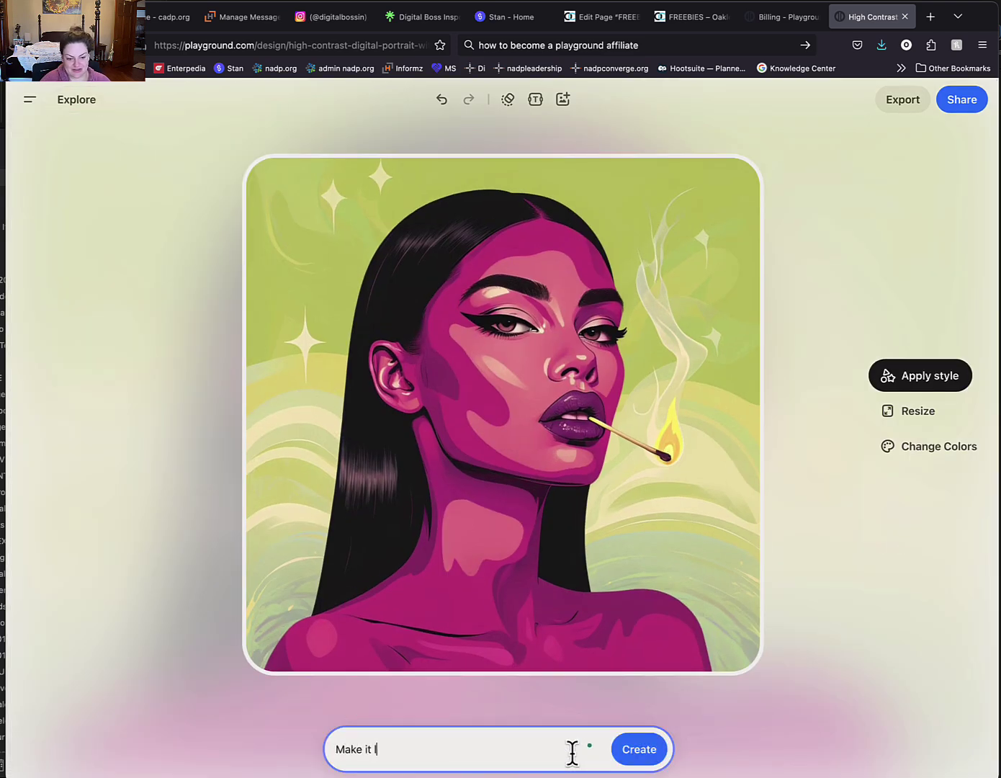
pyautogui.press('BackSpace')
pyautogui.press('BackSpace')
pyautogui.press('BackSpace')
pyautogui.press('BackSpace')
pyautogui.write('Ad')
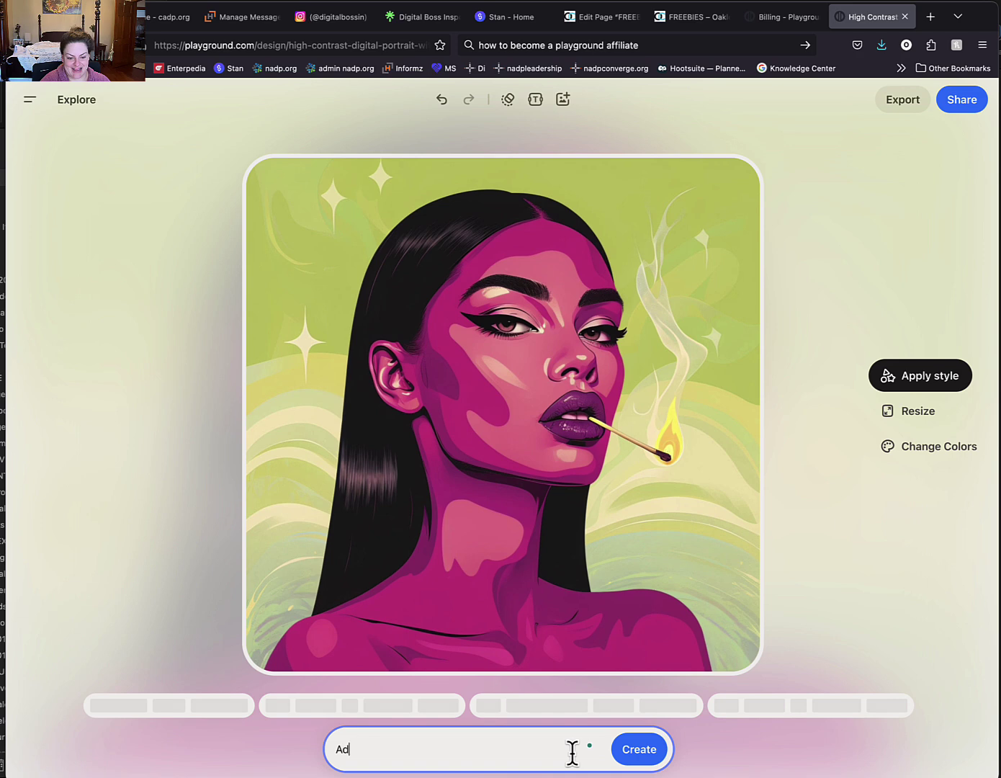
pyautogui.write('d the words Dig')
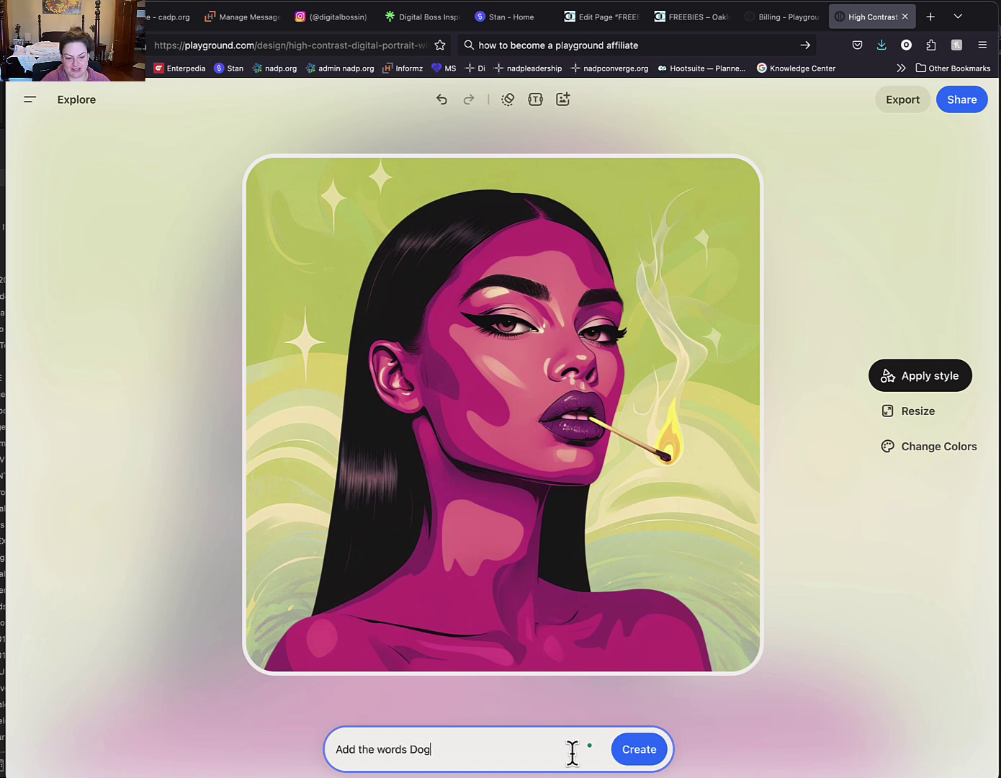
pyautogui.press('BackSpace')
pyautogui.write('giu')
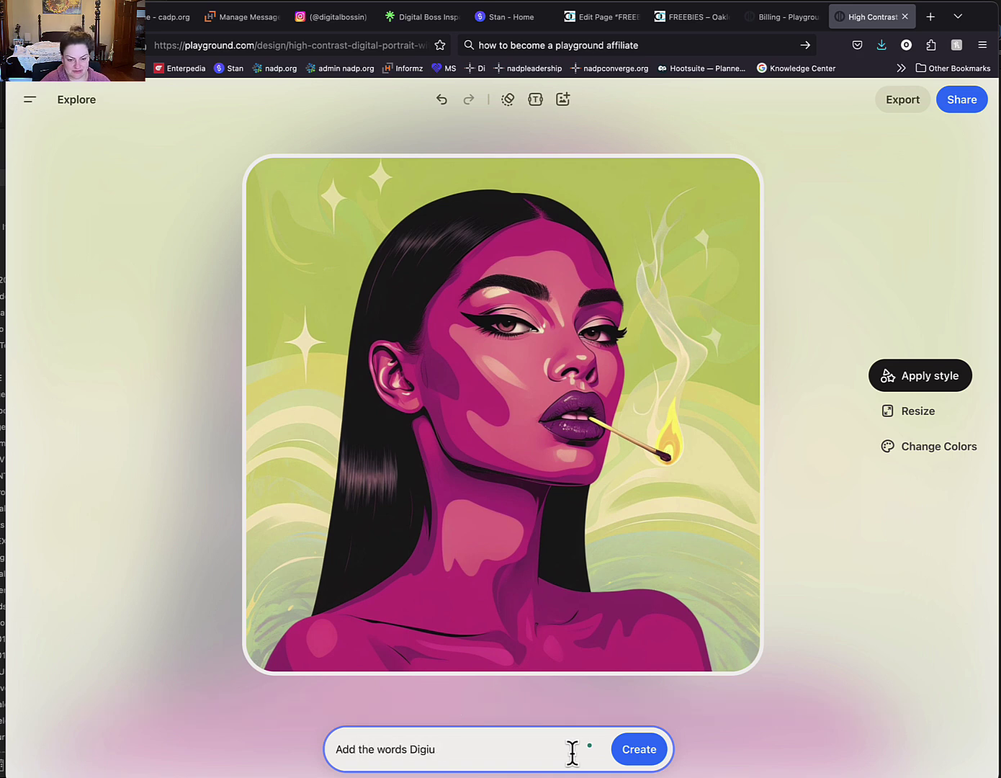
pyautogui.write('ttal Boss')
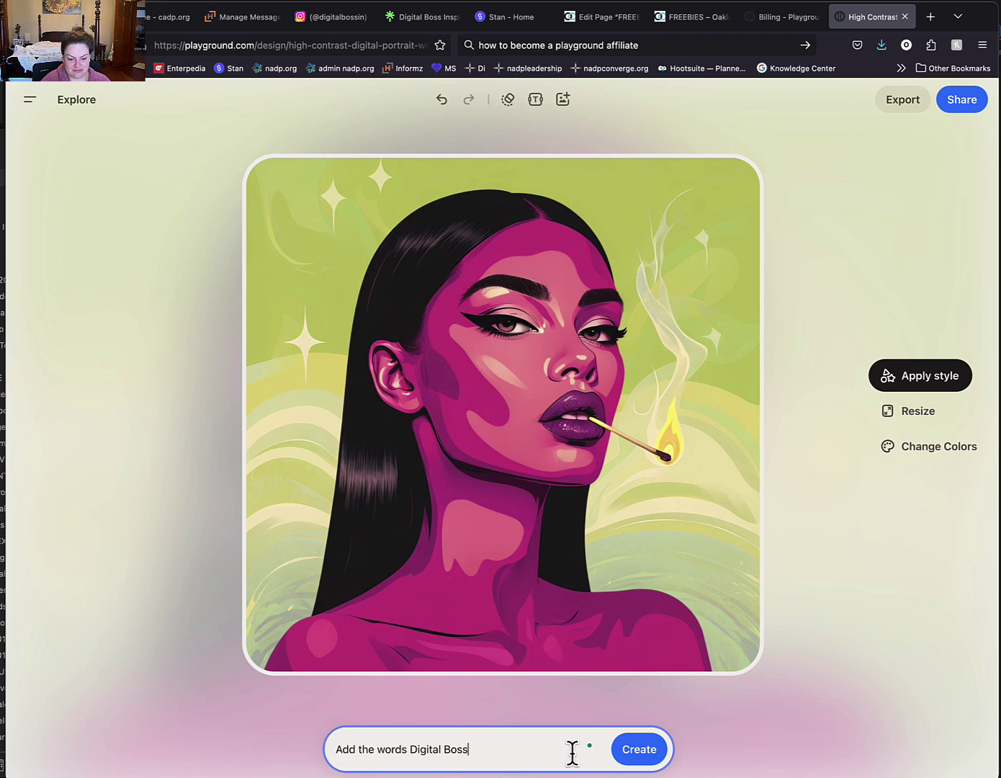
pyautogui.write(' to this but keep ')
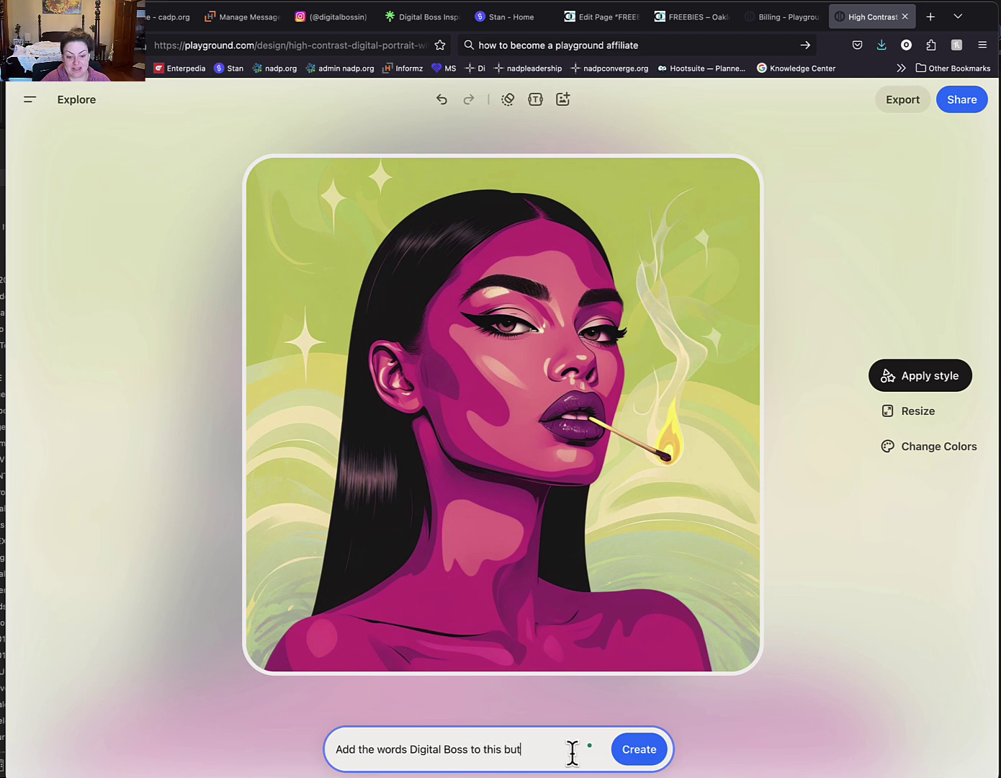
pyautogui.write('sy')
pyautogui.press('BackSpace')
pyautogui.press('BackSpace')
pyautogui.write('thee style')
pyautogui.press('Return')
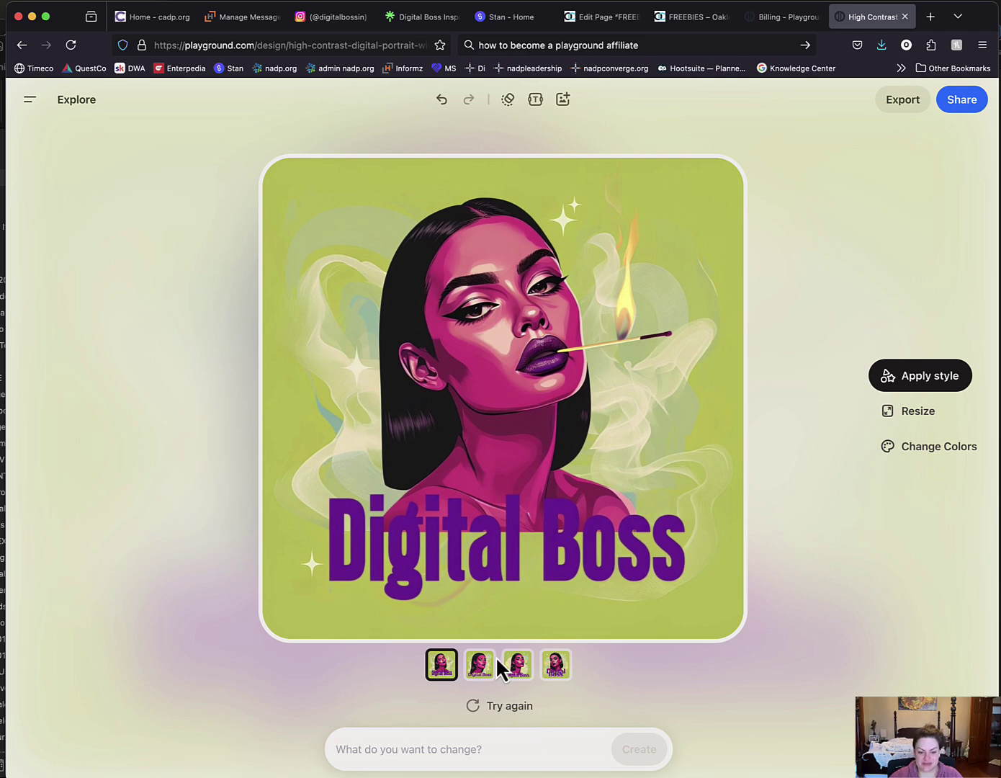
# Compare the four generated "Digital Boss" portrait variations and select the fourth one, with the woman's match pointing the opposite way.
pyautogui.click(487, 675)
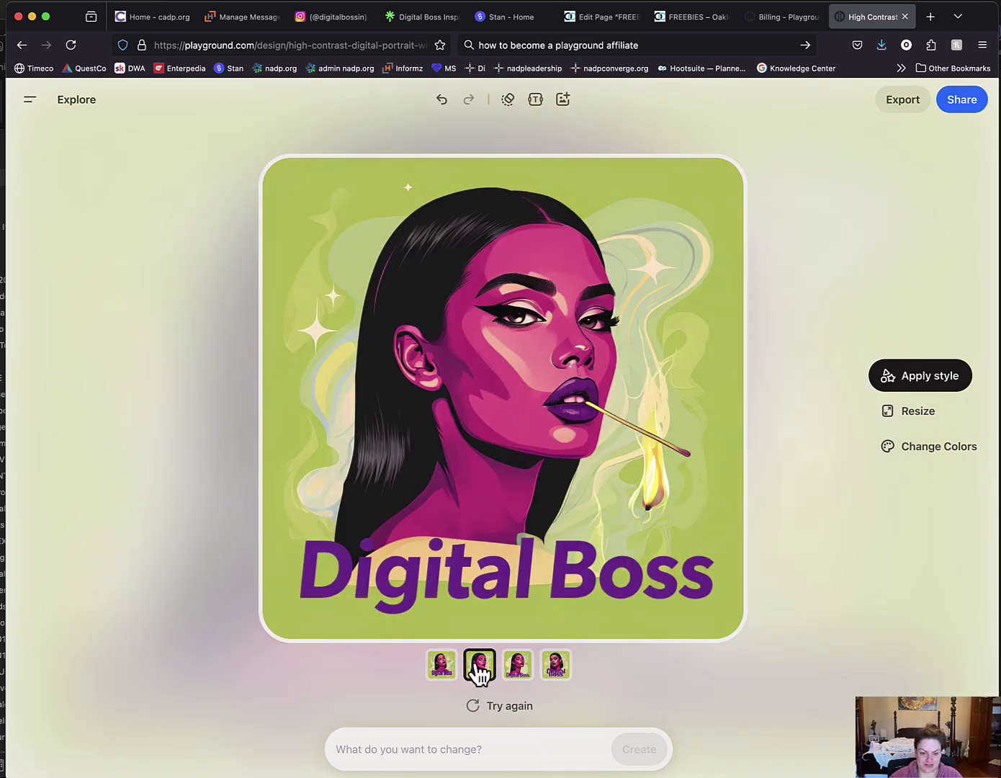
pyautogui.click(530, 675)
pyautogui.click(481, 670)
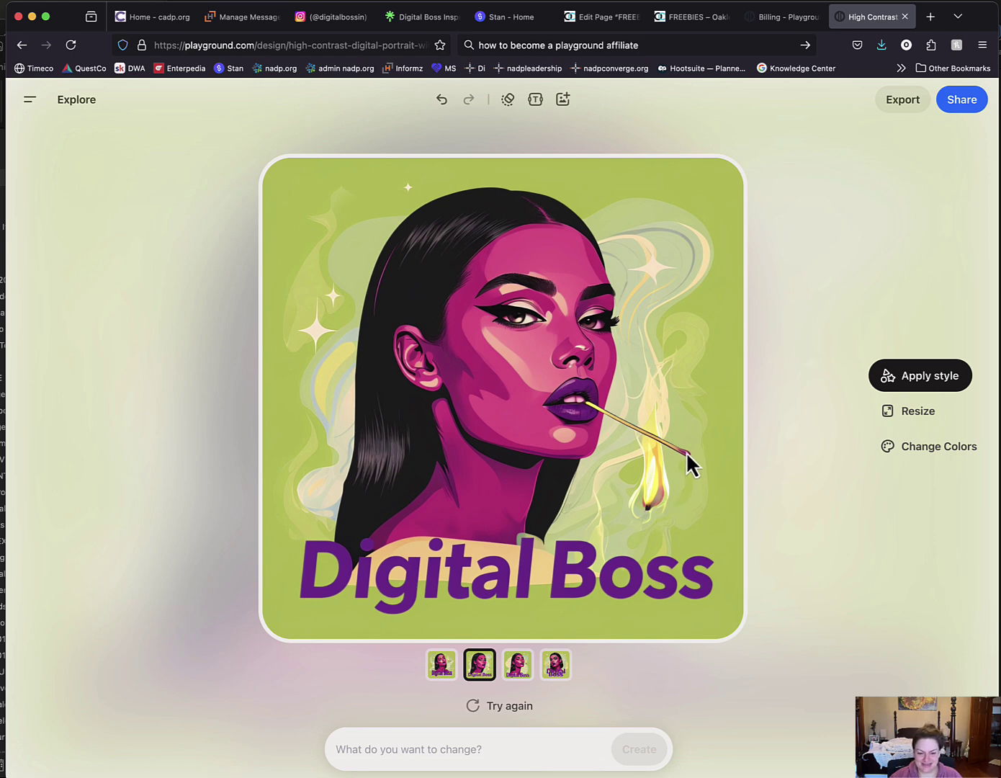
pyautogui.click(446, 671)
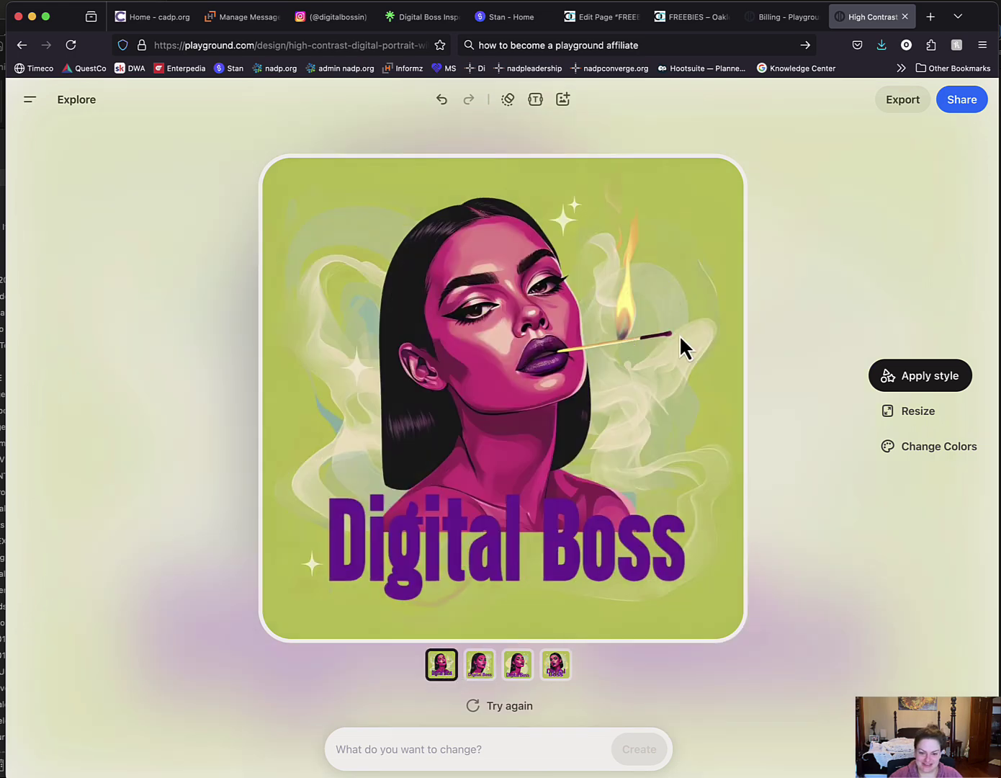
pyautogui.click(522, 662)
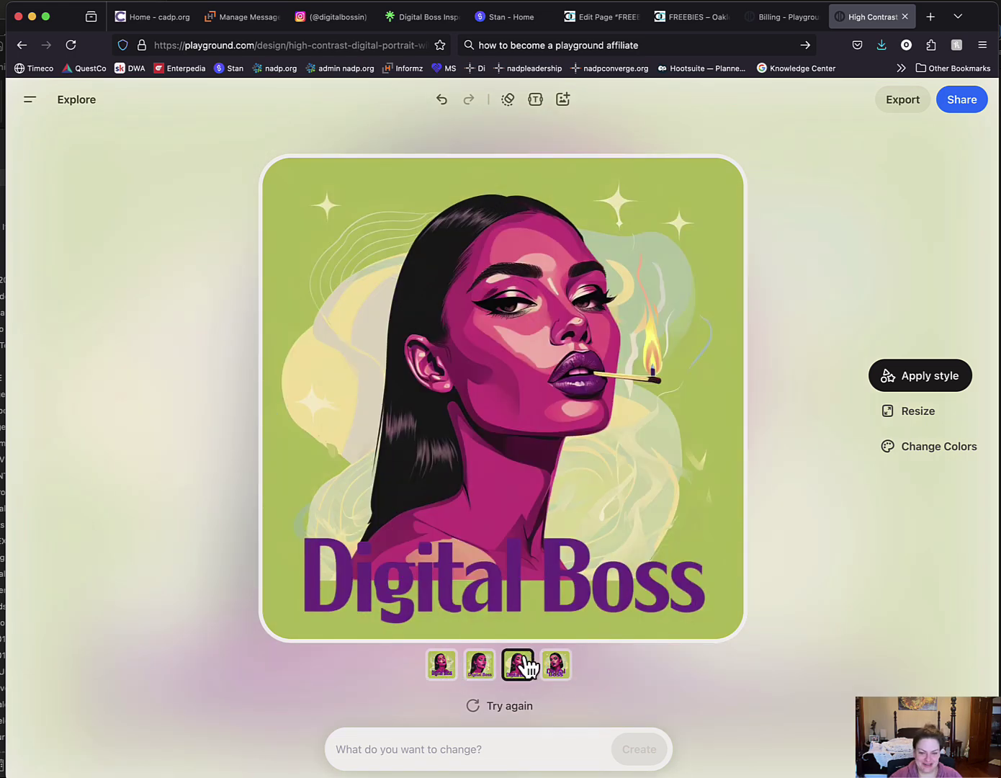
pyautogui.click(555, 665)
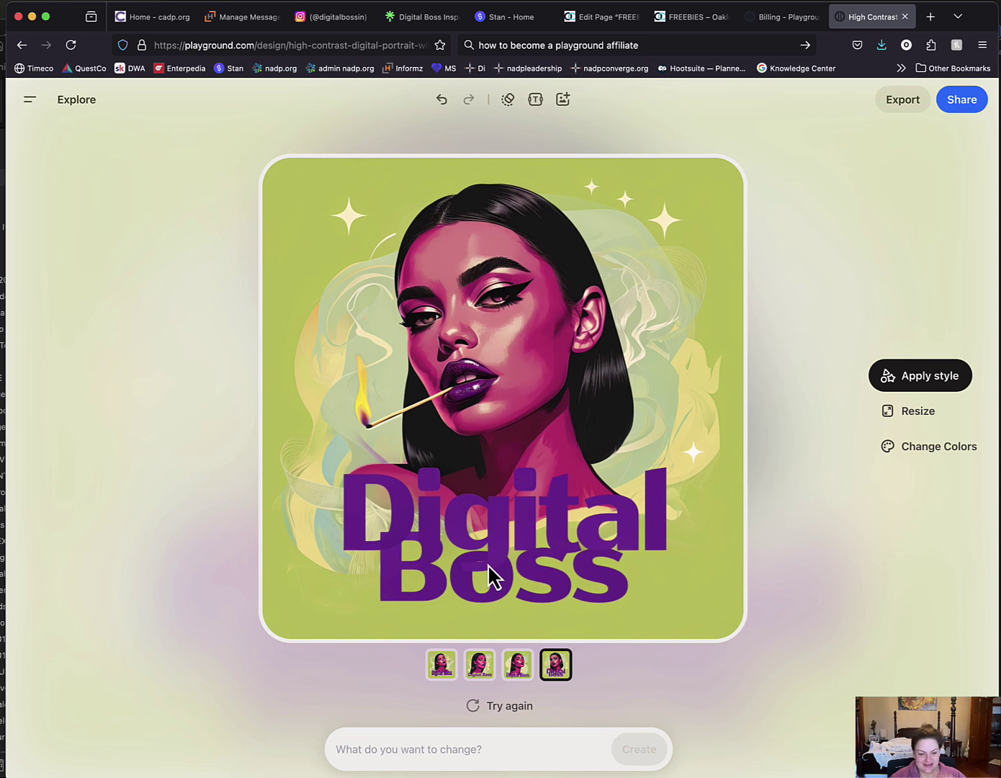
# Regenerate the selected portrait with the prompt "I don't want the words digital boss to overlap".
pyautogui.click(496, 751)
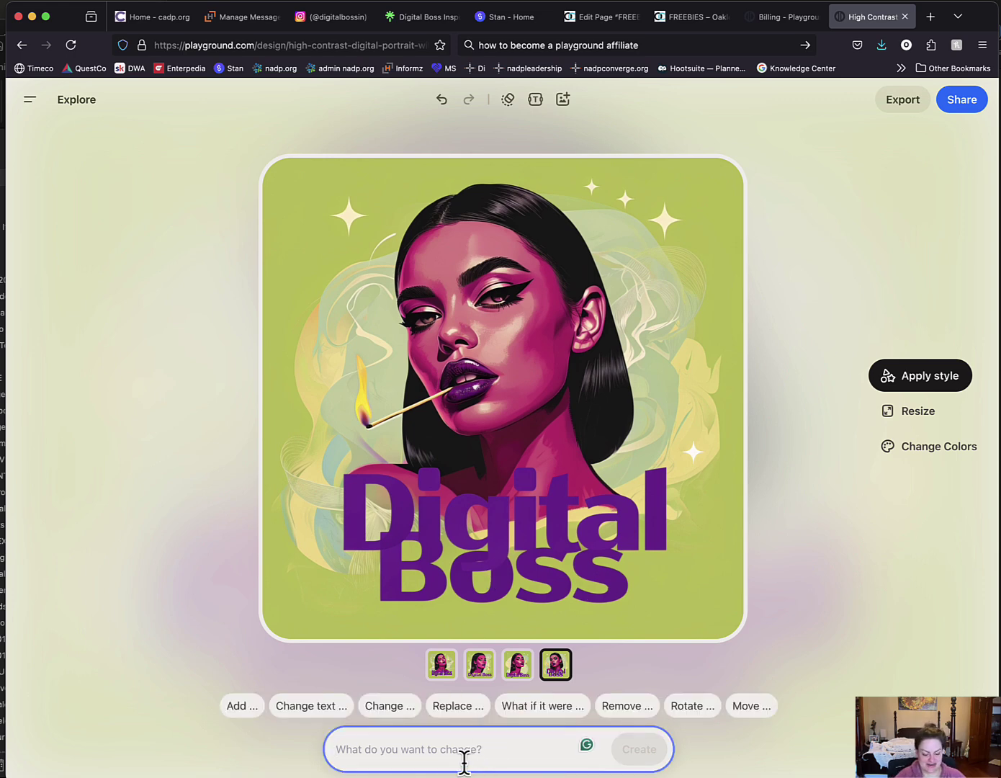
pyautogui.write("I don't want")
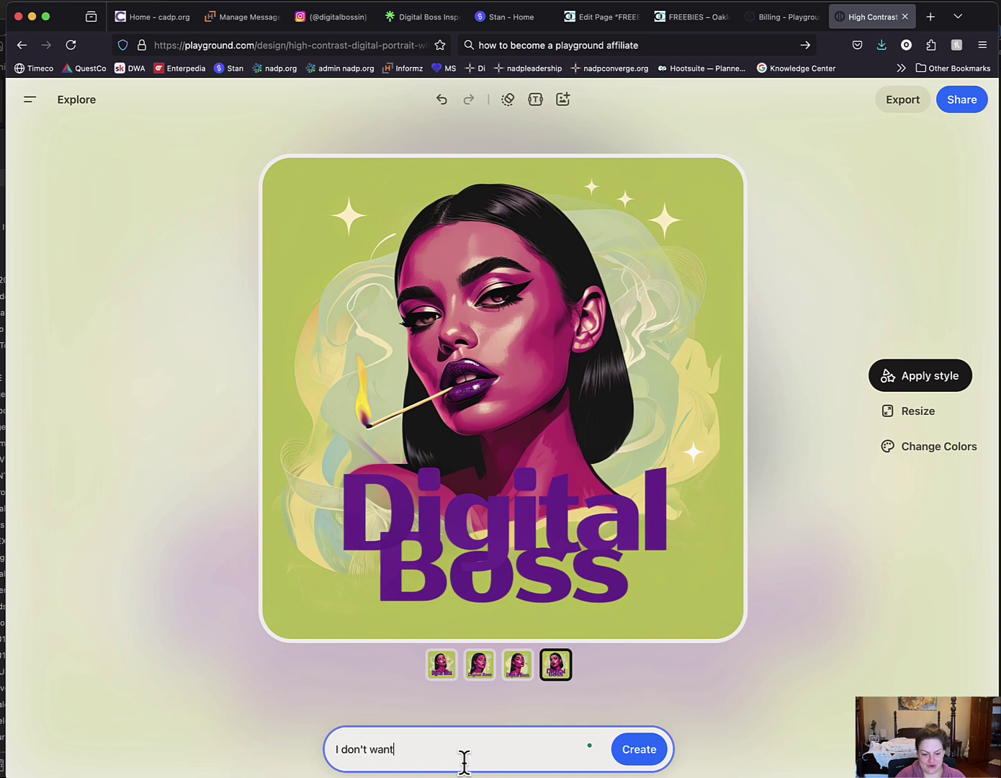
pyautogui.write(' the words digital boss to')
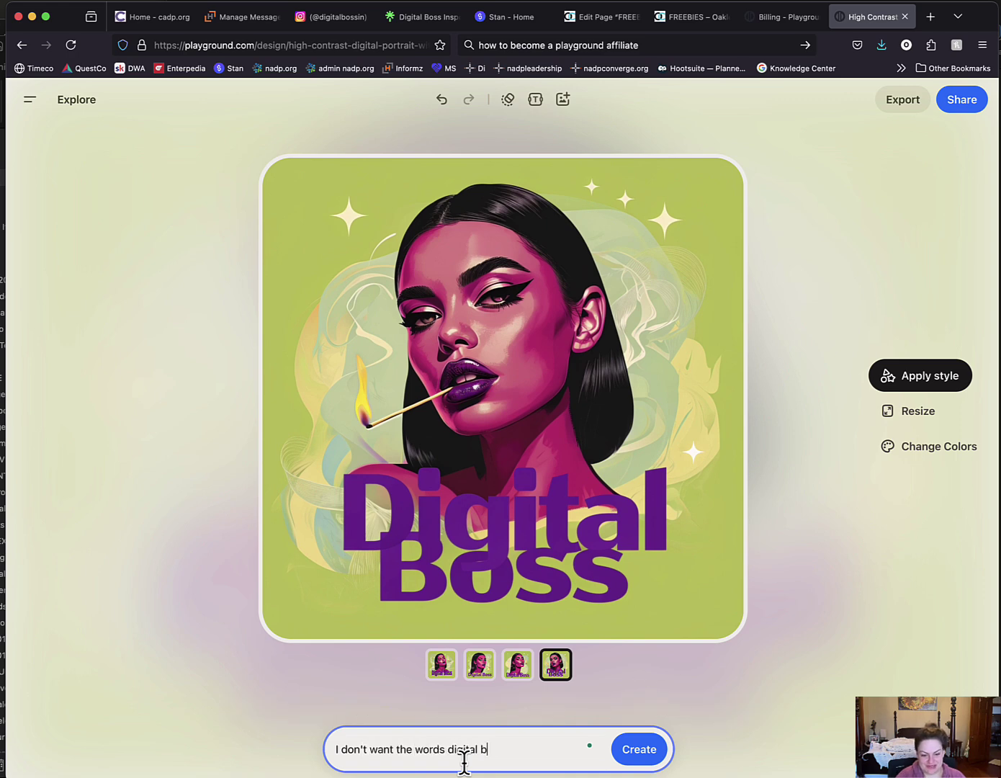
pyautogui.write(' overlap')
pyautogui.press('Return')
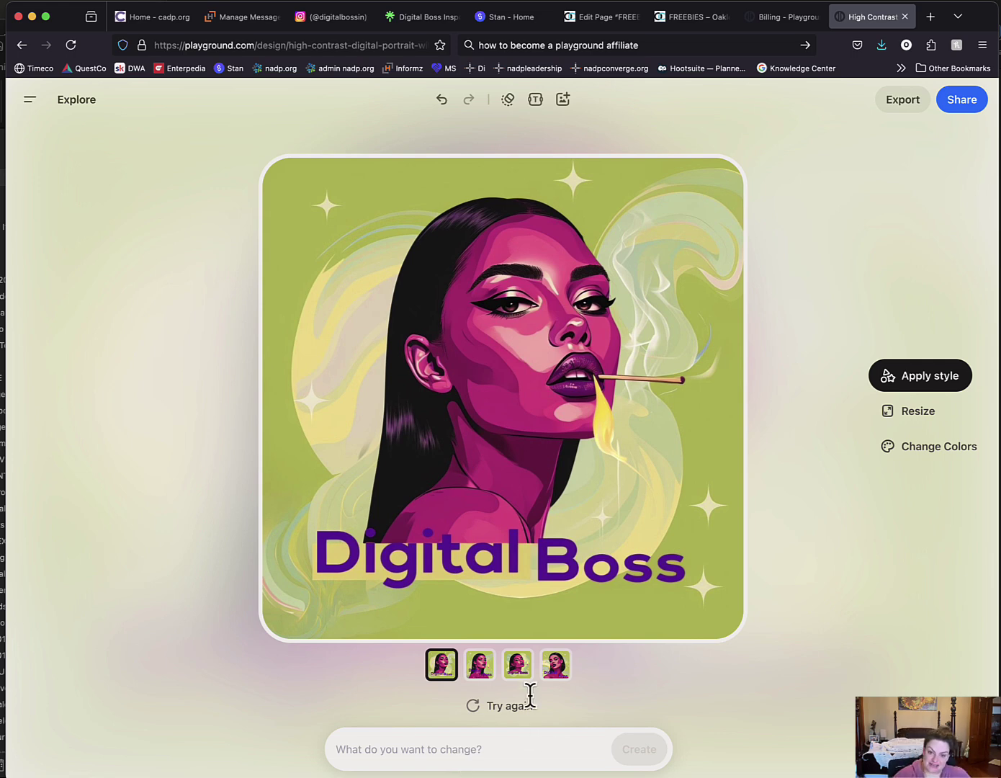
# Compare the new portrait variations and select the third one, with "Digital Boss" on one line beneath the woman.
pyautogui.click(482, 671)
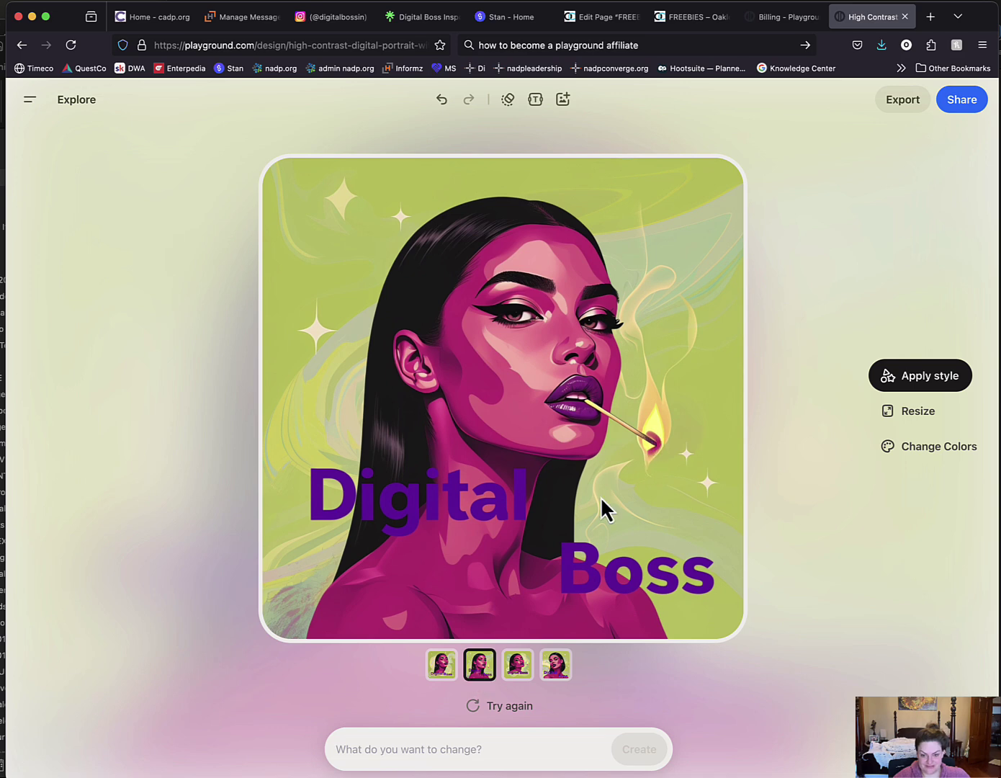
pyautogui.click(523, 669)
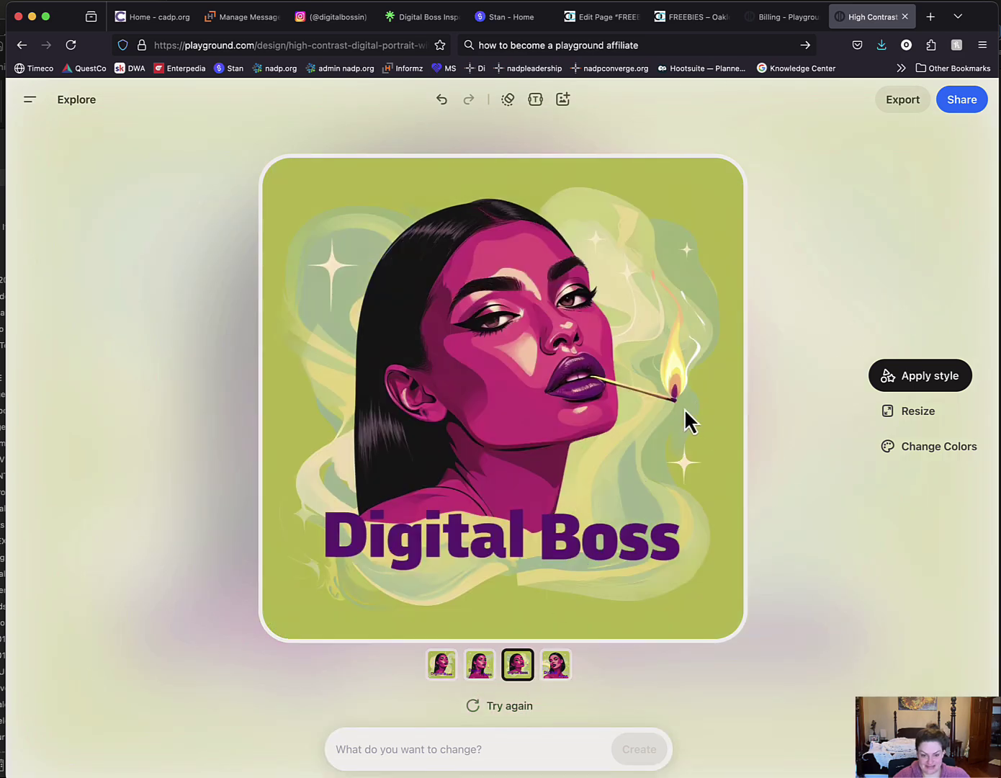
pyautogui.click(558, 669)
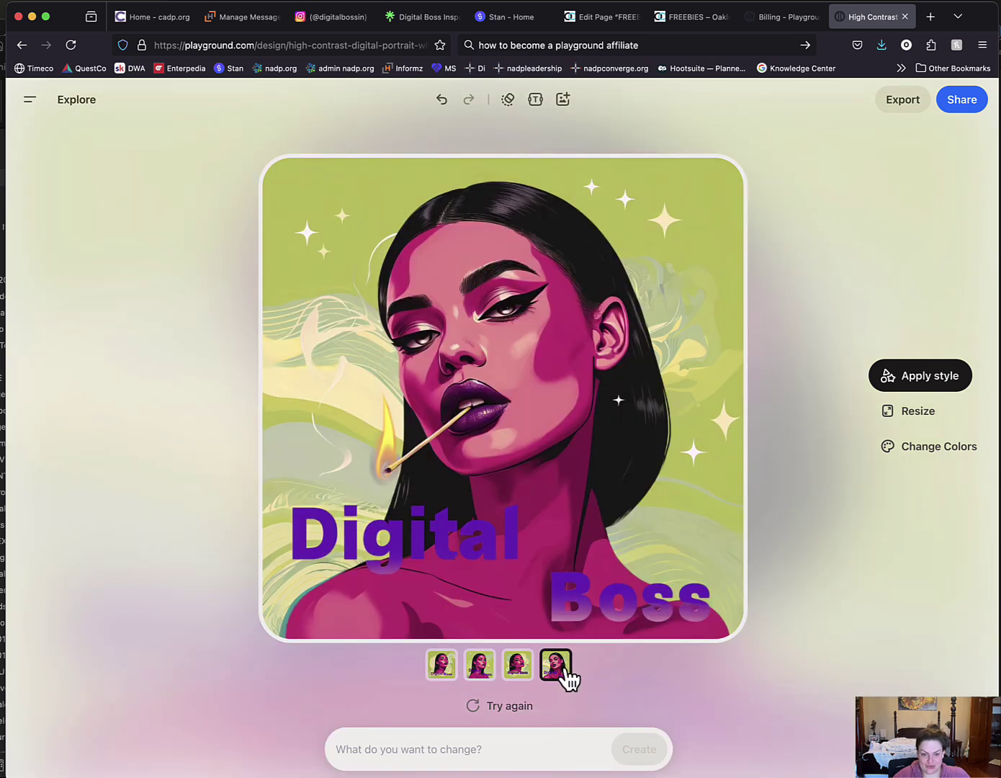
pyautogui.click(518, 669)
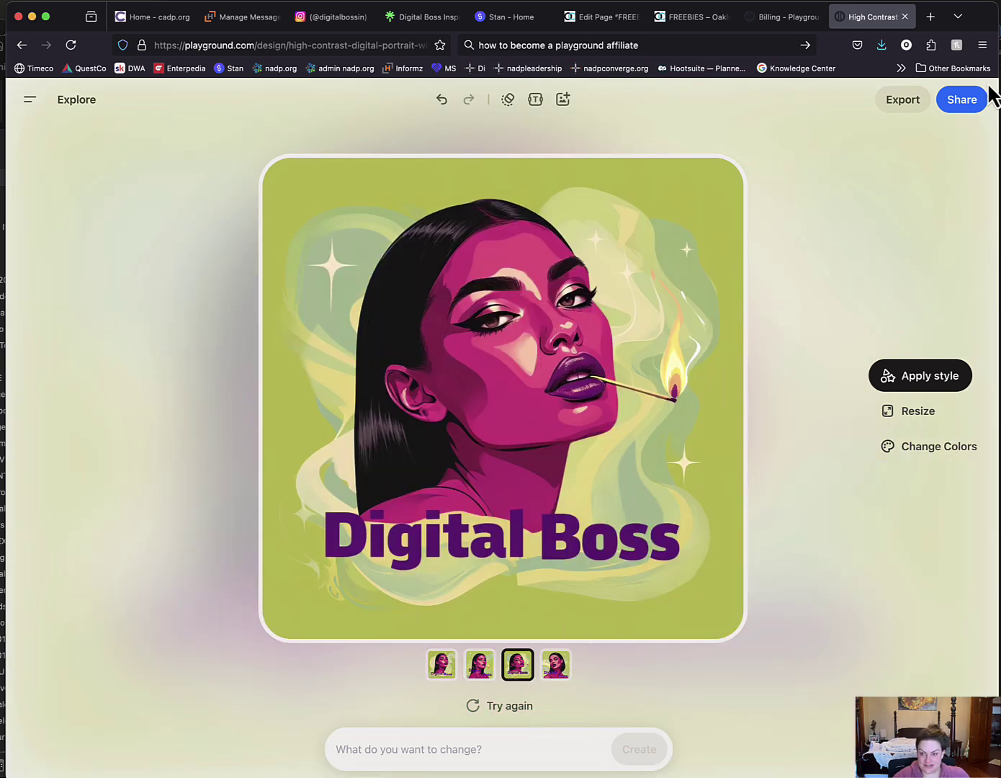
# Export the selected portrait upscaled by 4x and save it to the Desktop as a PNG image.
pyautogui.click(963, 115)
pyautogui.click(914, 101)
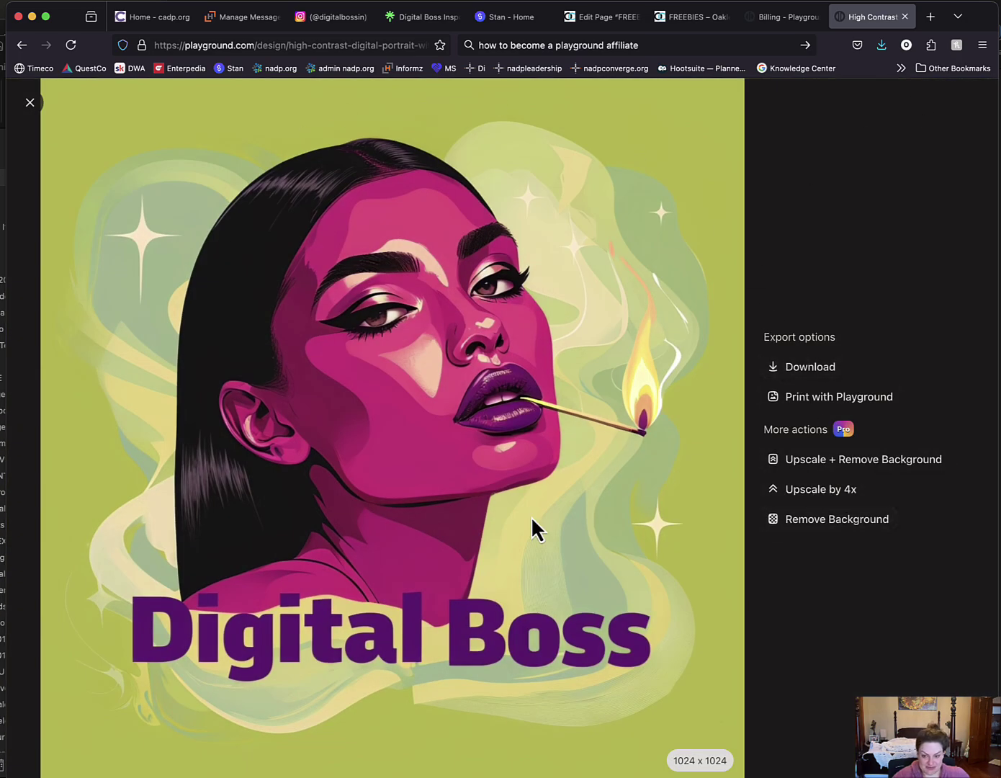
pyautogui.click(837, 505)
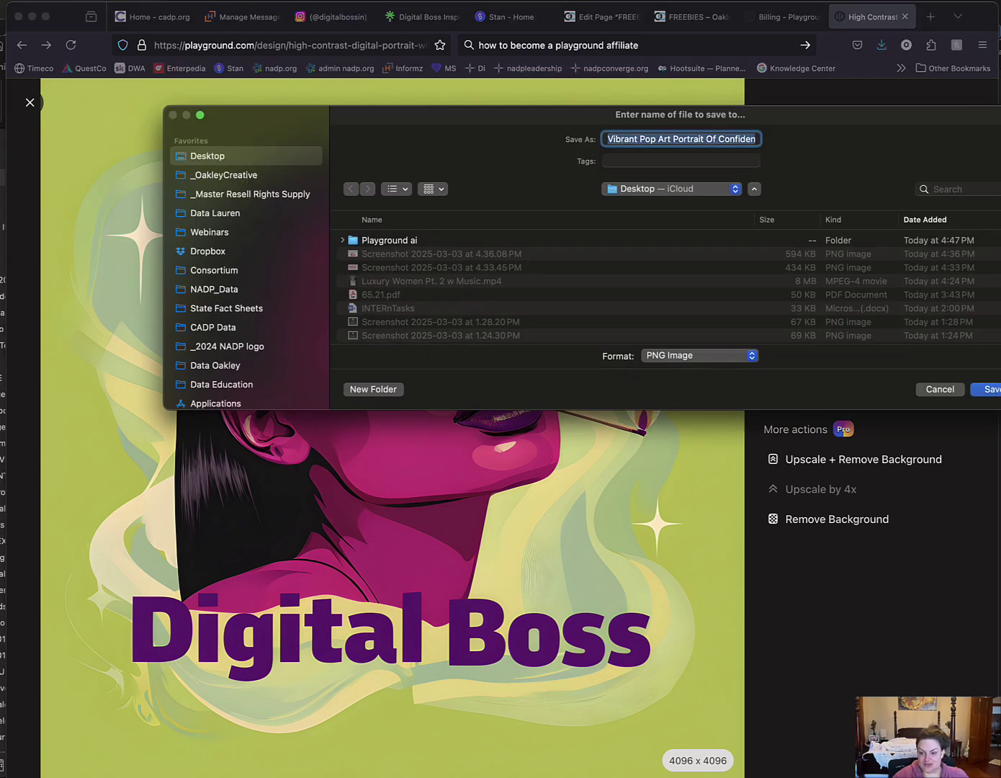
pyautogui.press('Return')
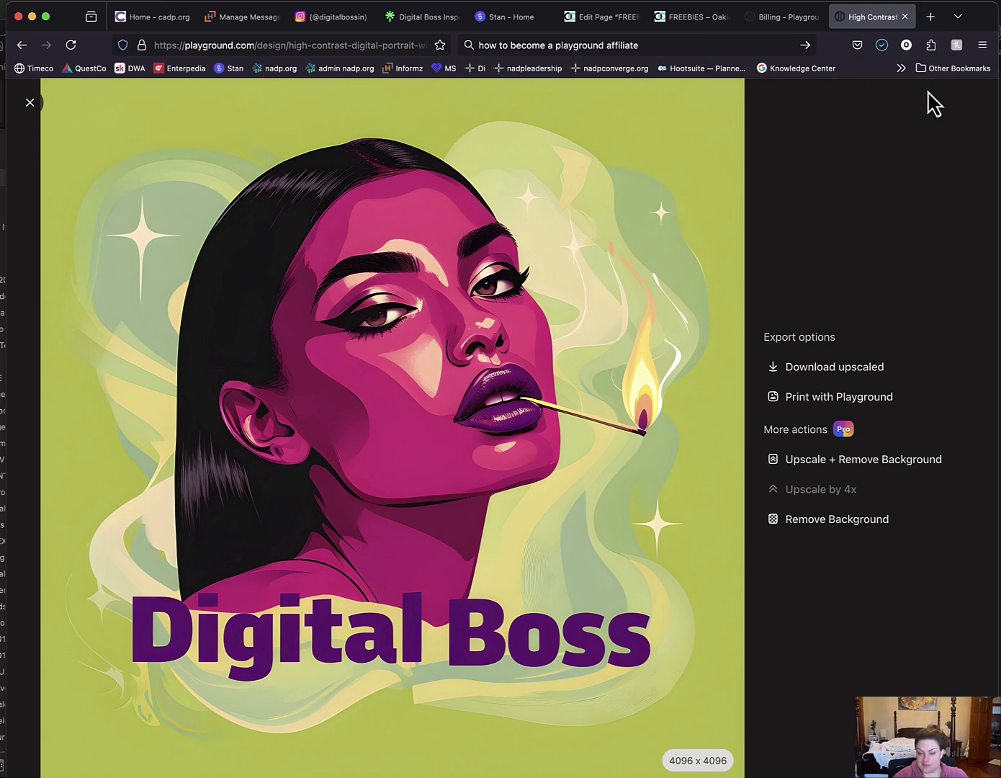
# Check the browser's recent downloads for the saved portrait, then close the list and switch away from the browser.
pyautogui.click(881, 45)
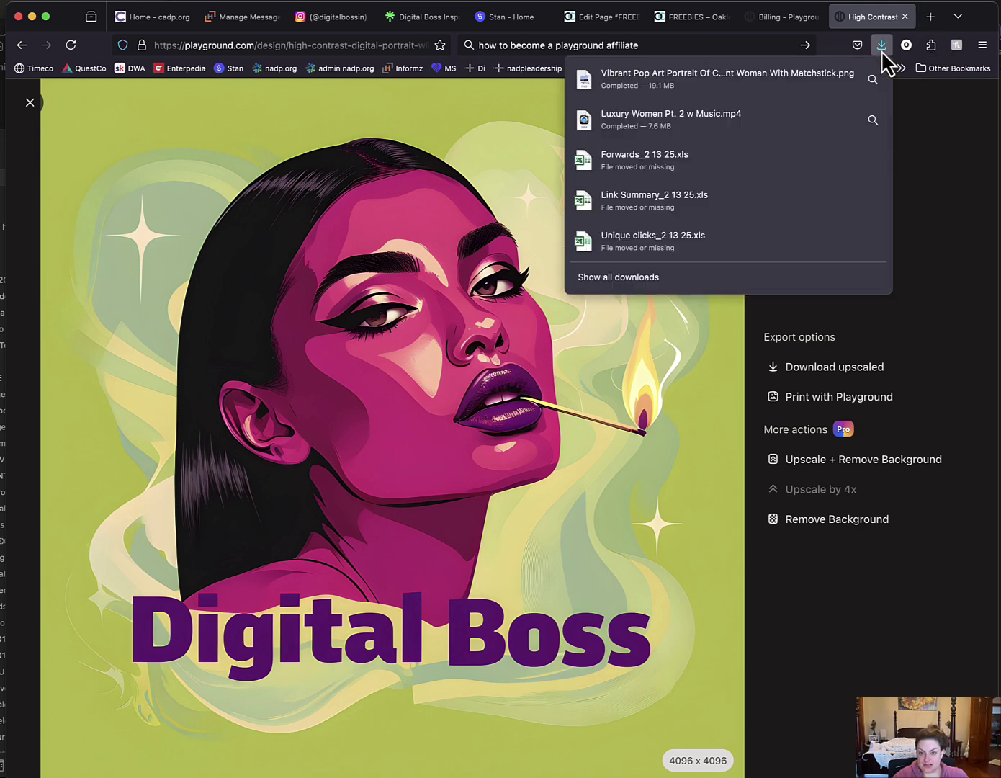
pyautogui.click(789, 416)
pyautogui.press('super+Tab')
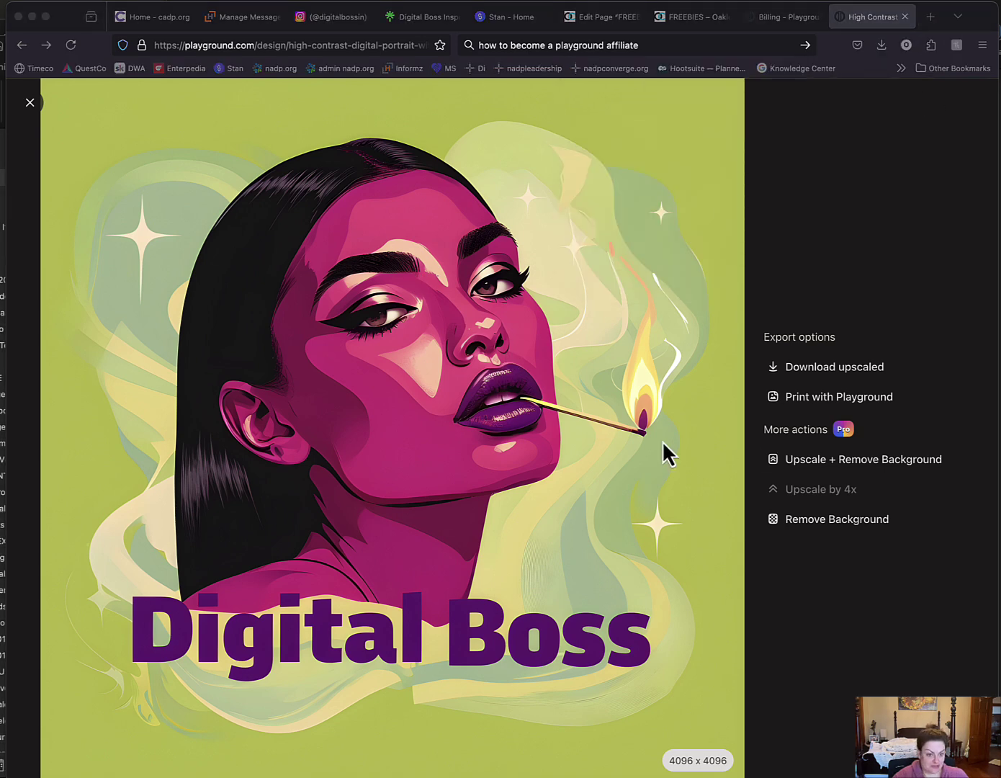